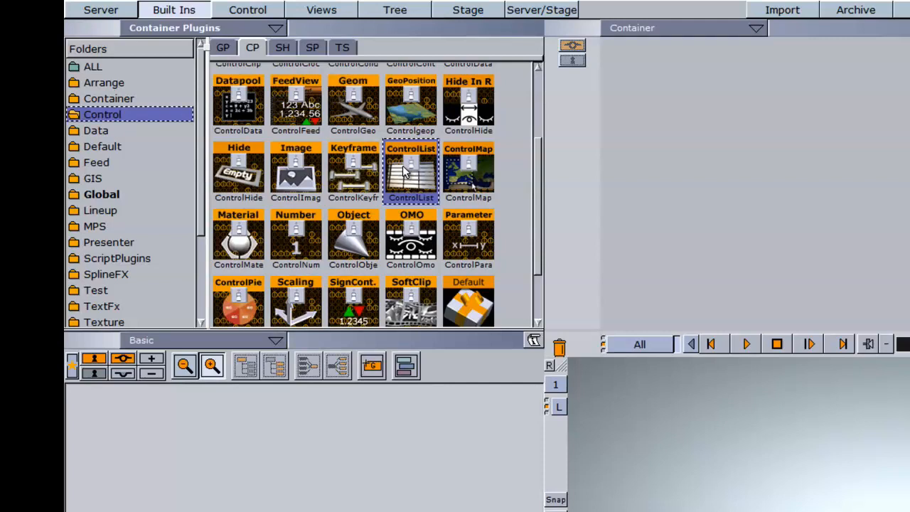
Step: Create a group container in the scene tree and place a Rectangle geometry inside it
left_click_drag(372, 366, 234, 473)
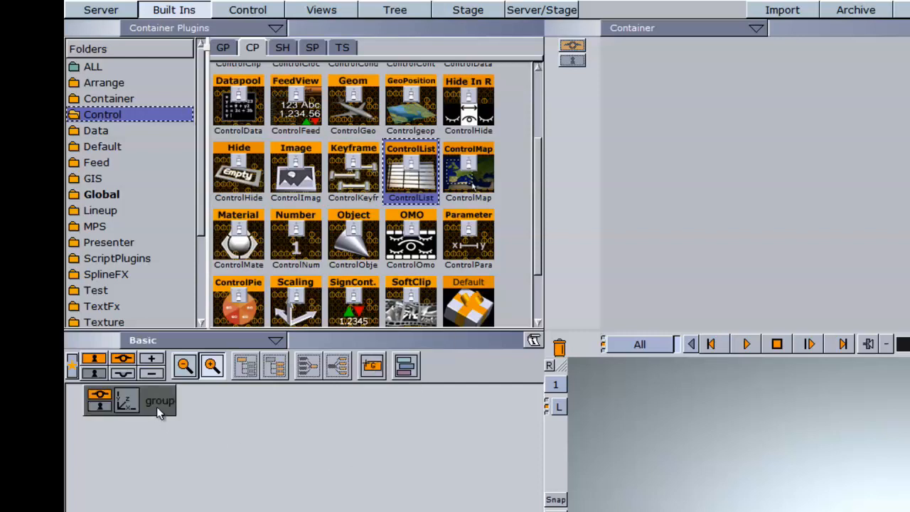
left_click(223, 47)
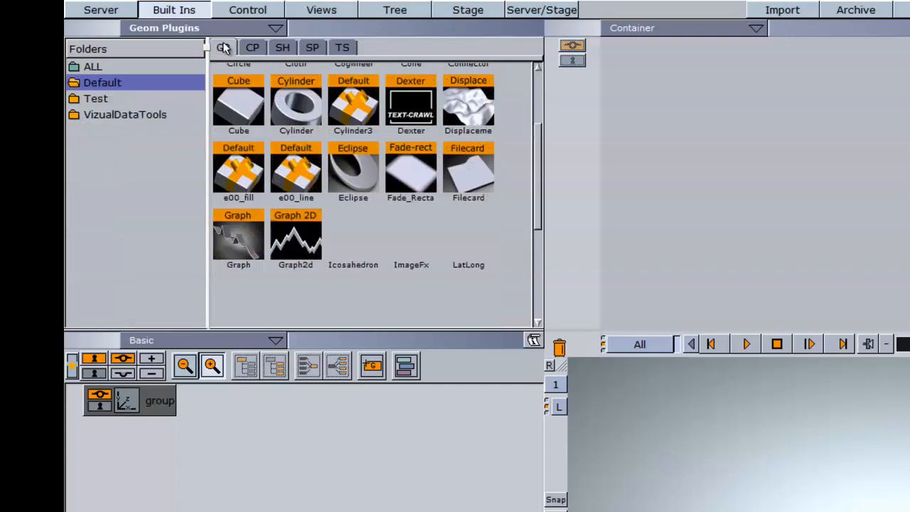
left_click_drag(535, 189, 538, 238)
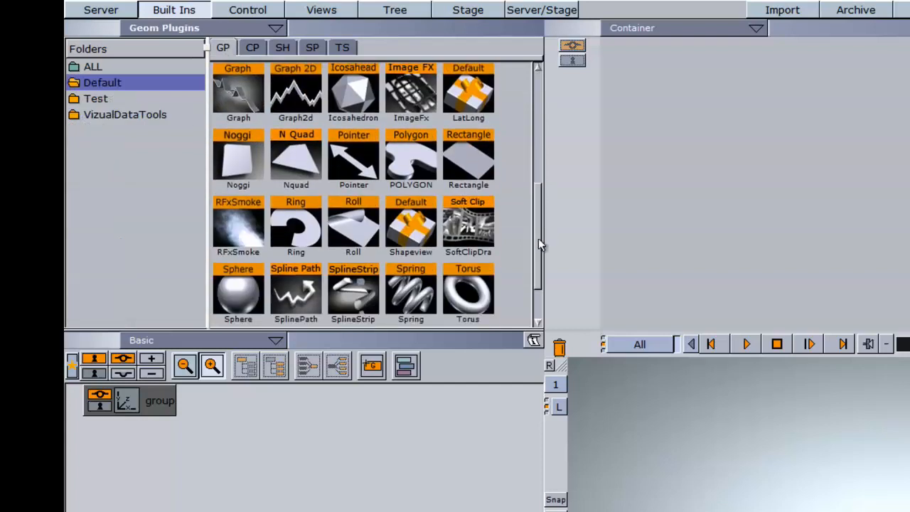
left_click_drag(457, 155, 213, 400)
left_click(171, 435)
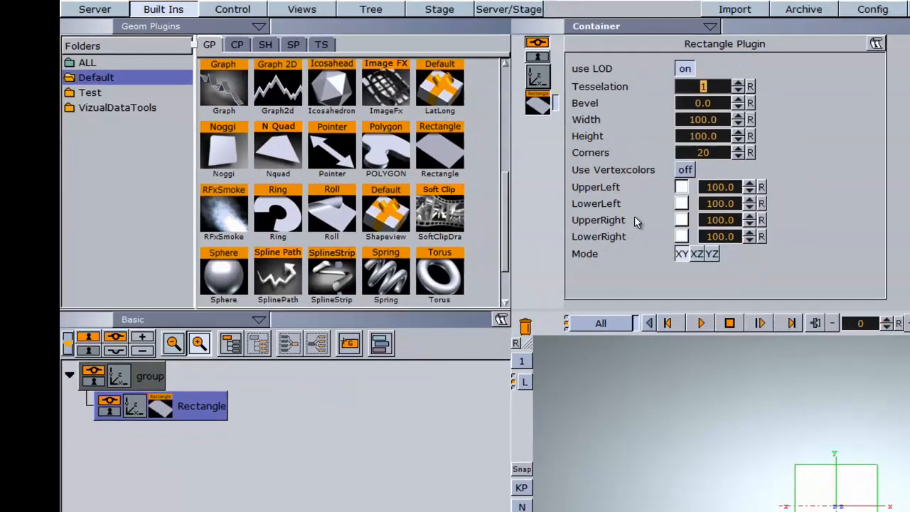
Step: Enable vertex colors on the rectangle and make all four corners the same blue
left_click(688, 169)
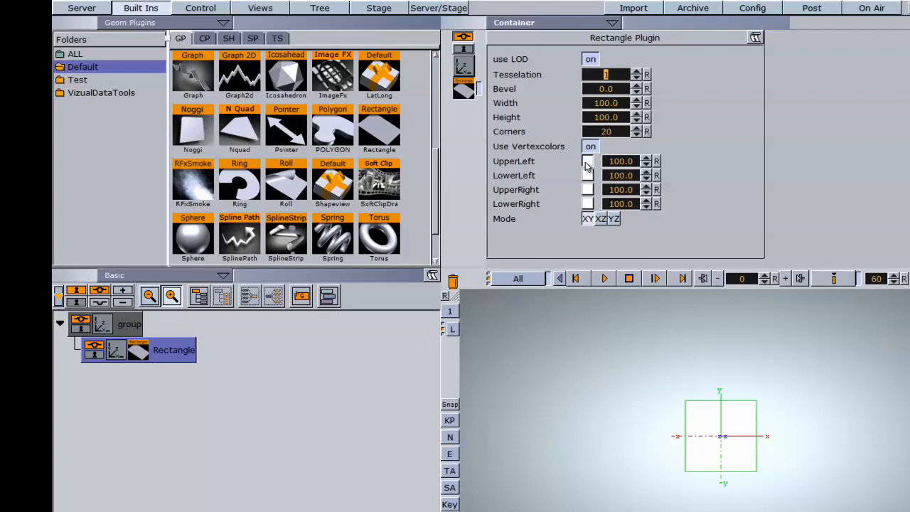
left_click(587, 162)
left_click(724, 162)
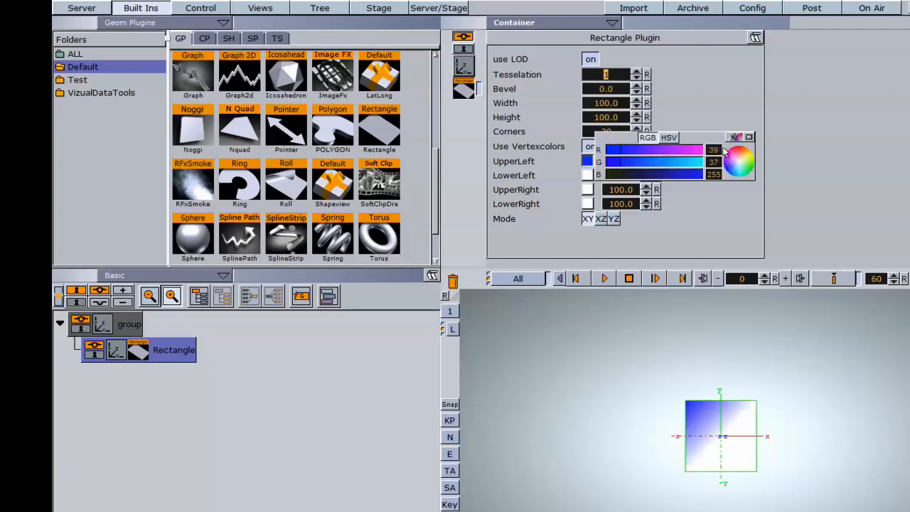
left_click_drag(587, 162, 587, 204)
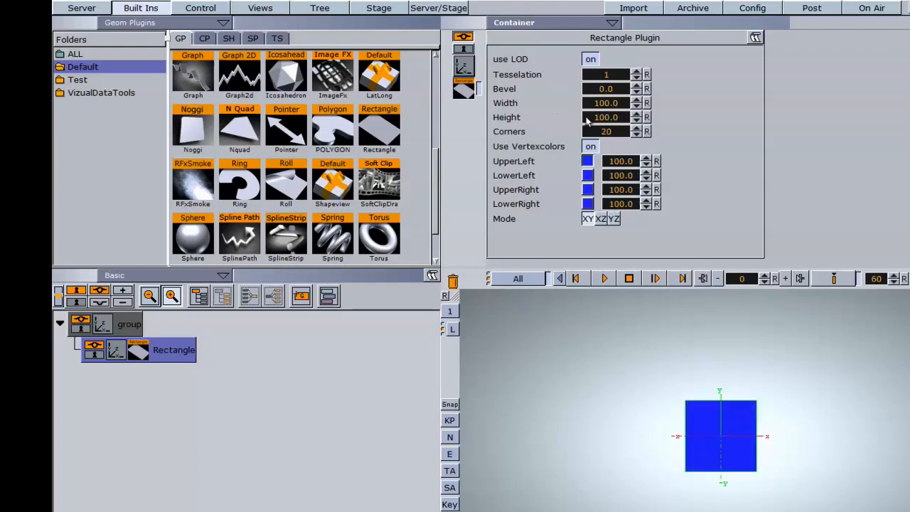
Step: Set the rectangle's width to 100 and its height to 50
left_click(611, 105)
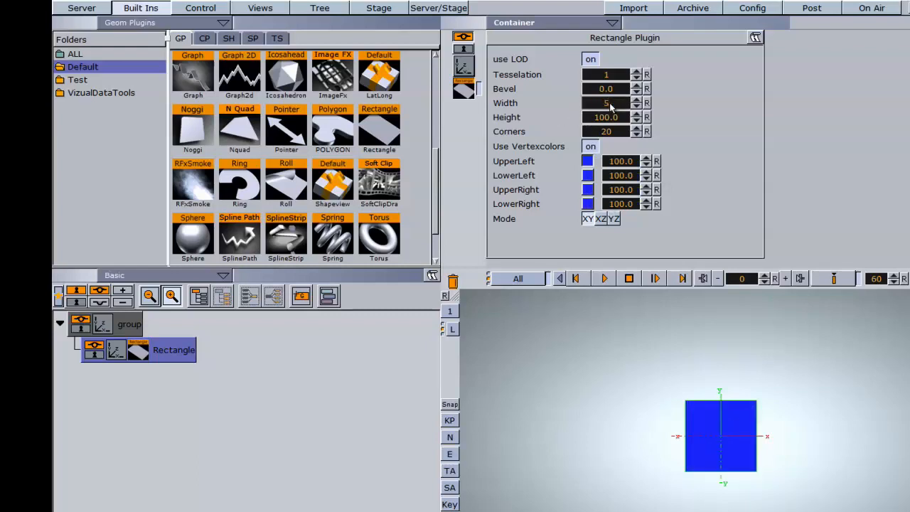
type("50")
key("Return")
left_click(608, 118)
type("50")
key("Return")
left_click(604, 104)
type("100")
key("Return")
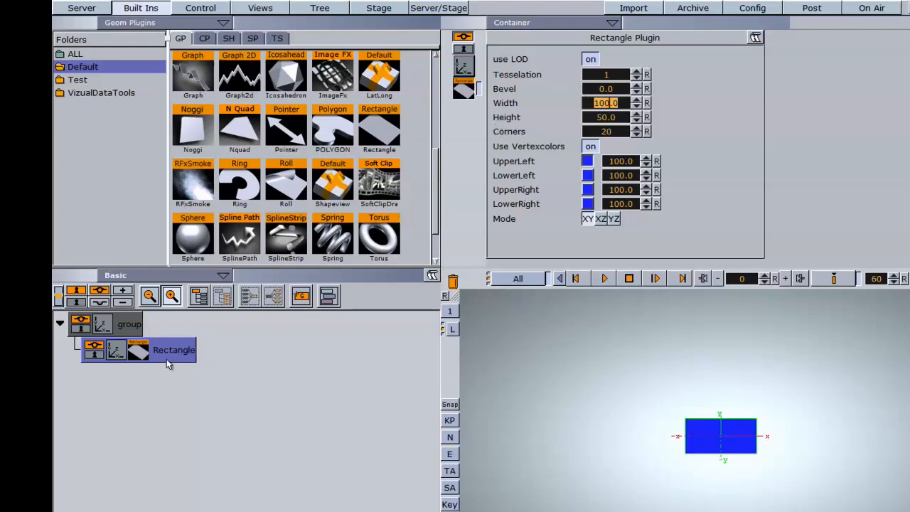
Step: Make three copies of the rectangle inside the group and apply the Grid arrange plugin to the group
left_click_drag(178, 353, 159, 435)
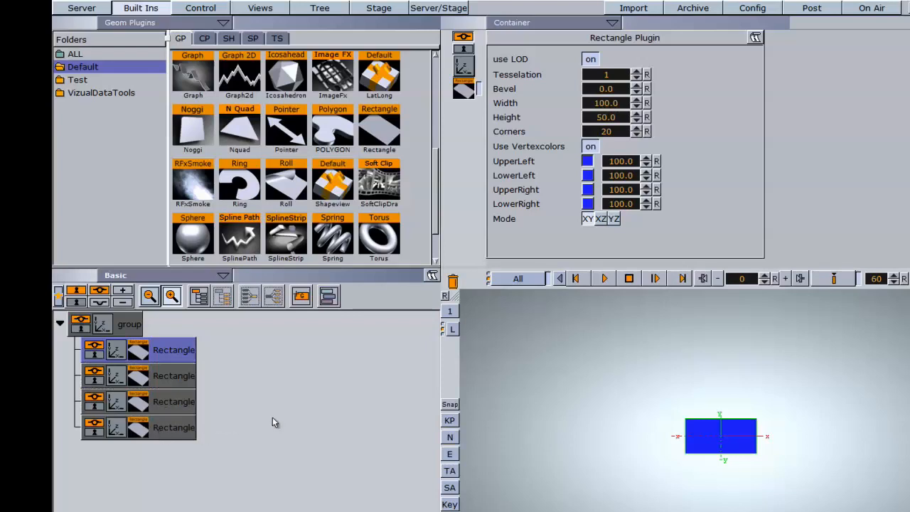
left_click(204, 37)
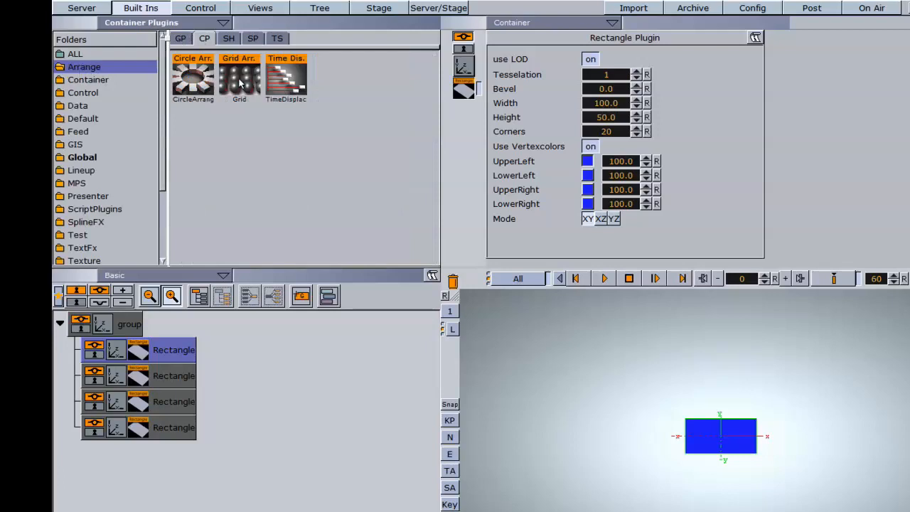
left_click_drag(240, 82, 129, 325)
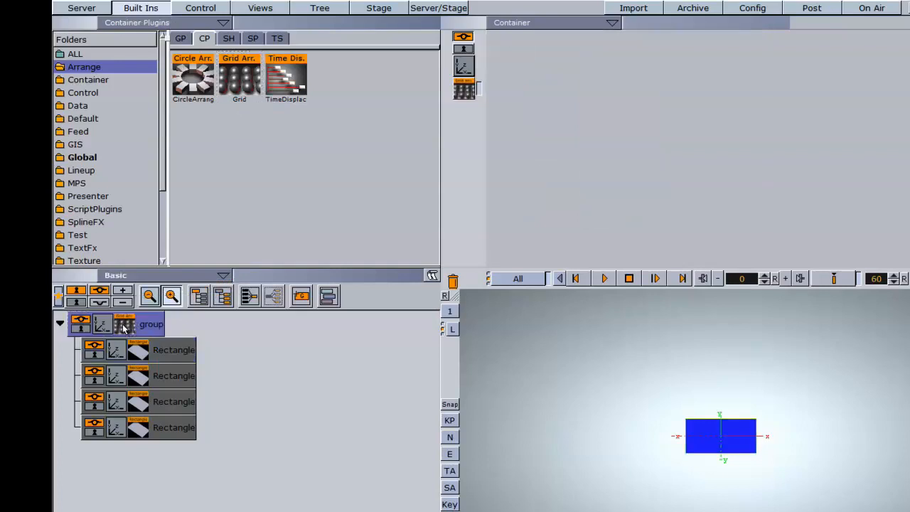
left_click(125, 325)
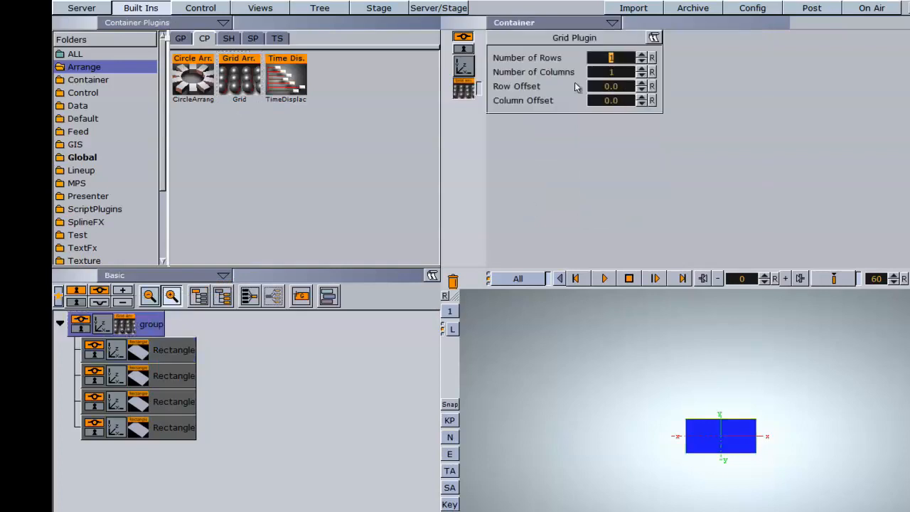
Step: Arrange the rectangles in 4 columns with small gaps between them and move the group to X position -168
left_click(641, 69)
left_click(642, 69)
left_click(641, 69)
left_click_drag(602, 103, 696, 101)
left_click(101, 328)
left_click_drag(542, 62, 435, 64)
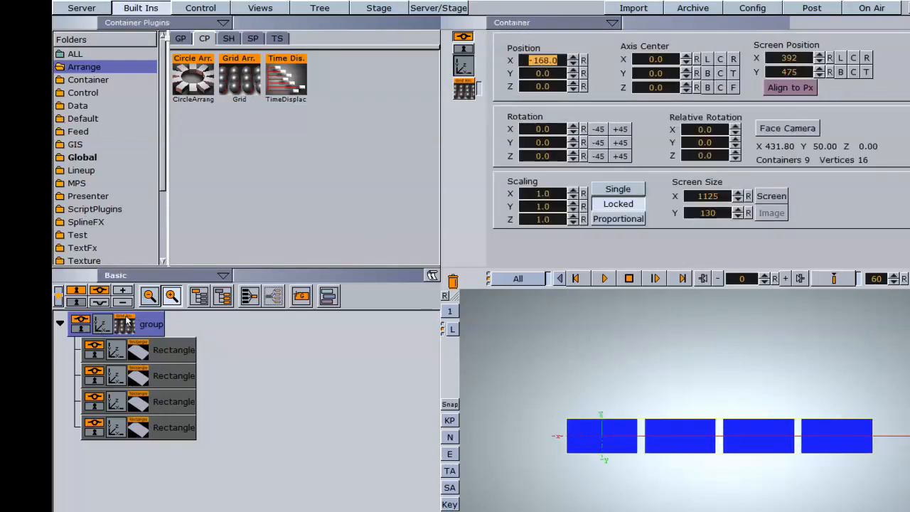
Step: Remove the Grid plugin from the group and rename the group ROW1
left_click_drag(125, 326, 453, 282)
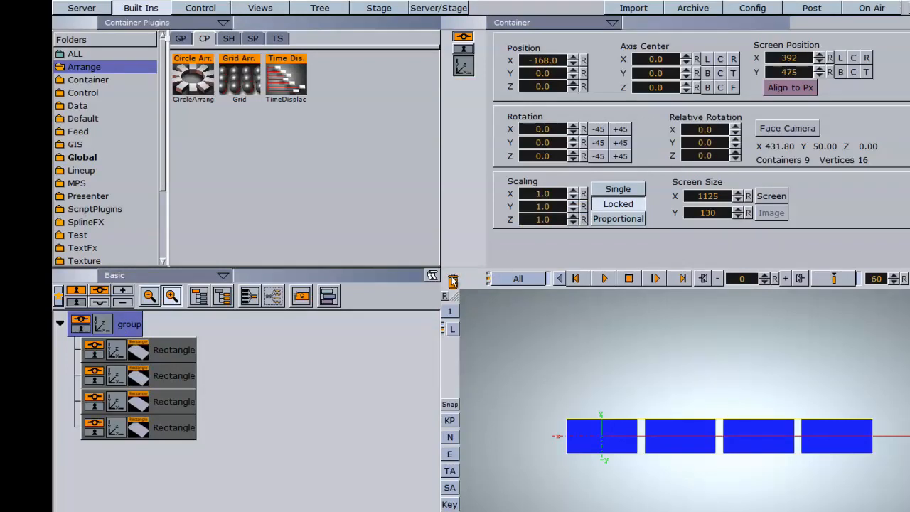
double_click(129, 325)
type("R")
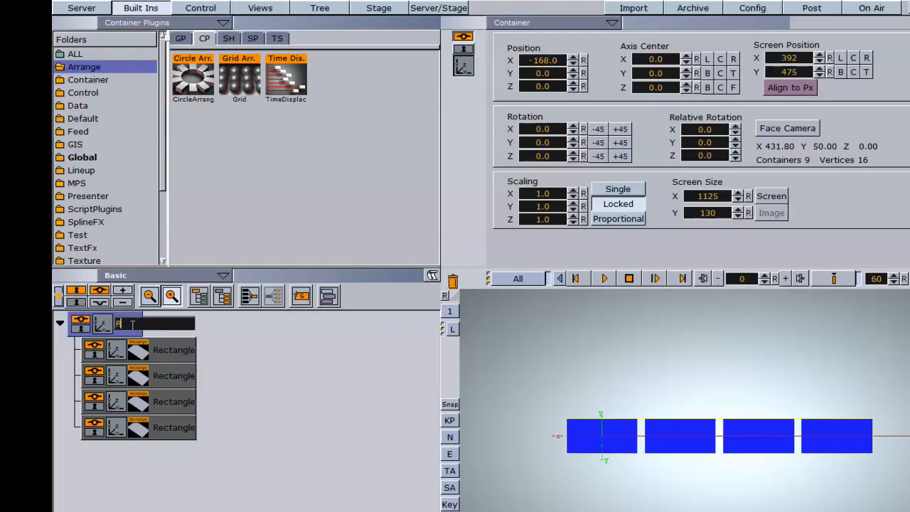
type("OW1")
key("Return")
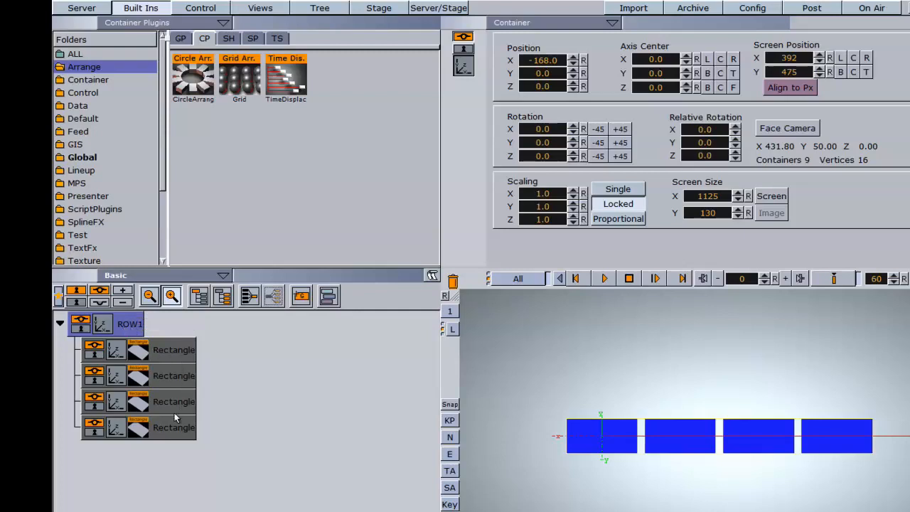
Step: Batch-rename the four rectangles with Corena, using the name ROW and starting index 1, and remove the plugin from the parent container
left_click(92, 80)
left_click_drag(245, 132, 138, 325)
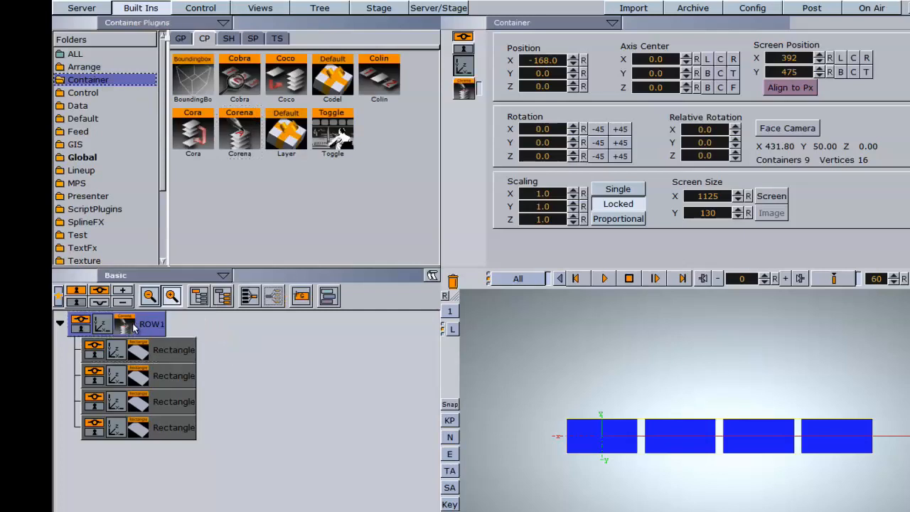
left_click(129, 324)
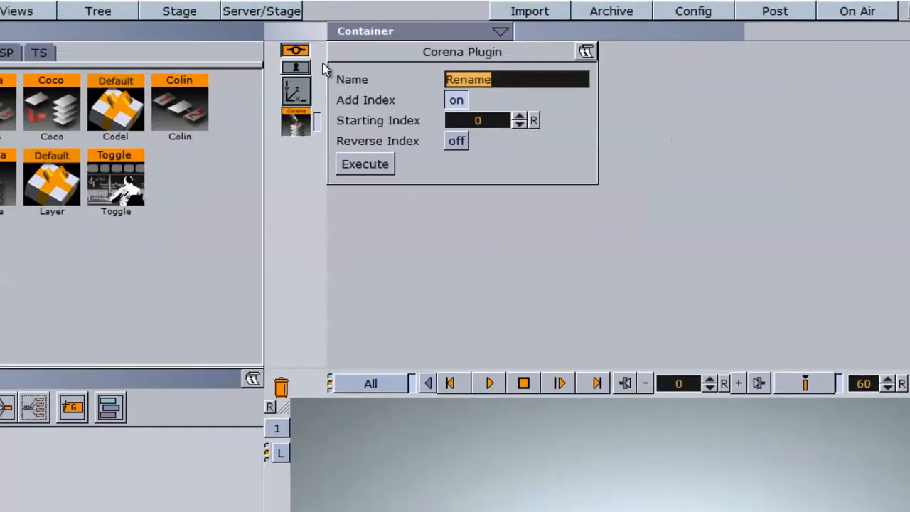
type("ROW")
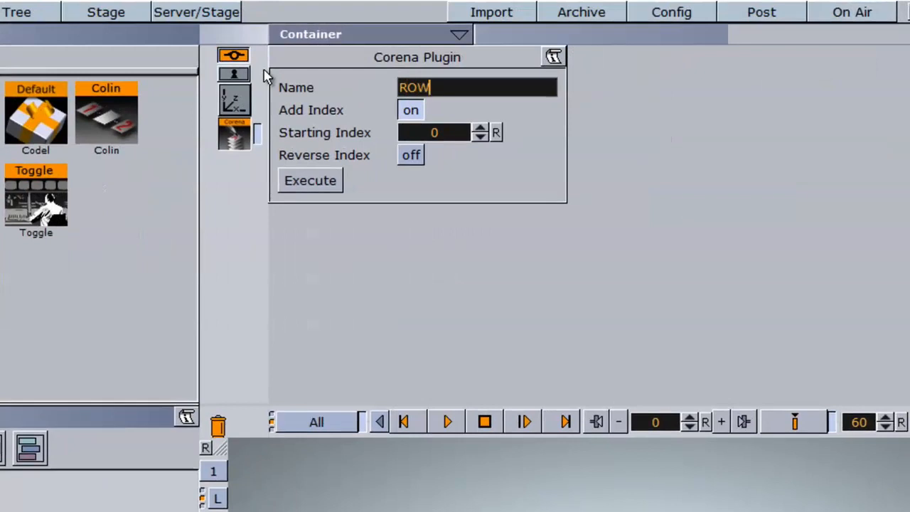
left_click(479, 129)
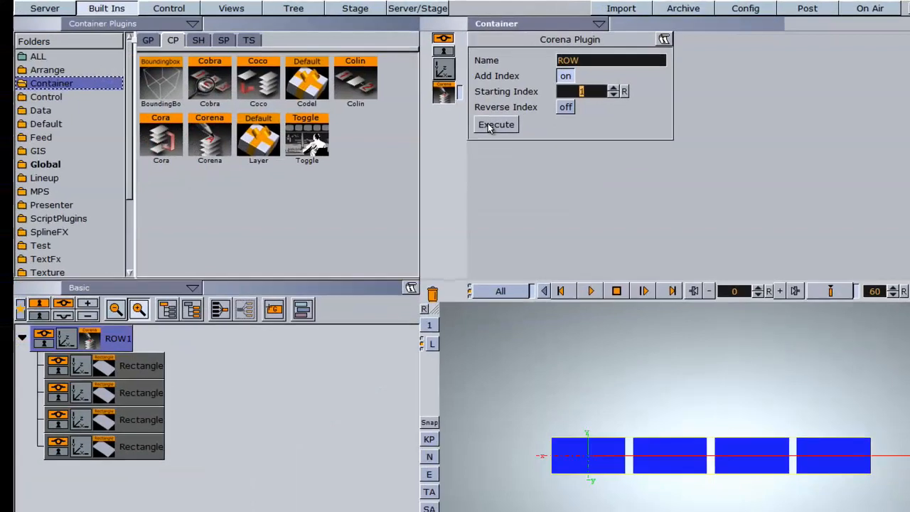
left_click(492, 125)
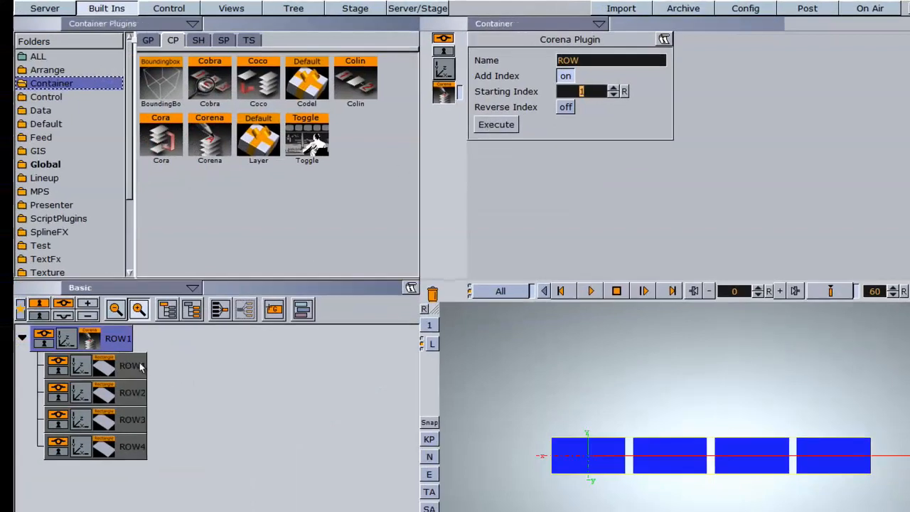
left_click_drag(89, 339, 432, 293)
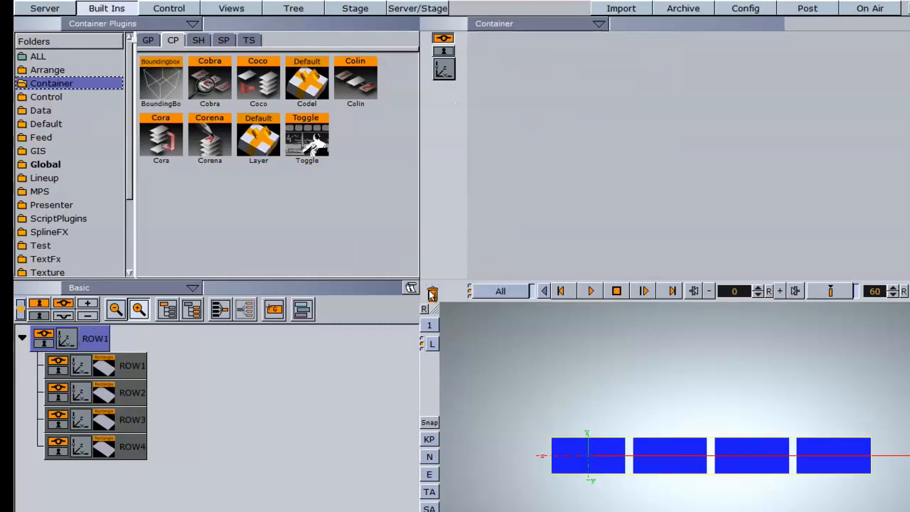
Step: Add an Arial-Bold text from the TUTORIALS fonts under the first rectangle and set its content to 33
left_click(50, 9)
left_click(251, 43)
left_click_drag(164, 105, 170, 368)
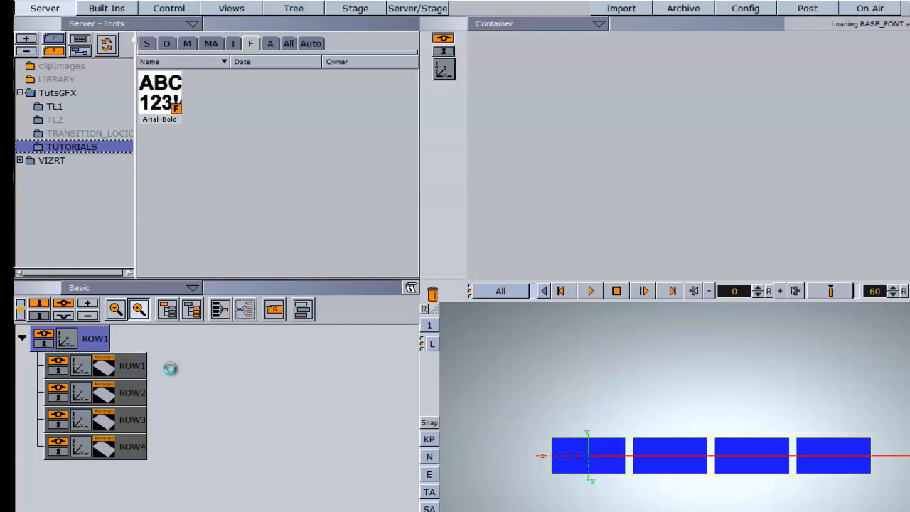
left_click(95, 393)
left_click_drag(534, 66, 511, 66)
left_click(445, 95)
key("ctrl+a")
type("33")
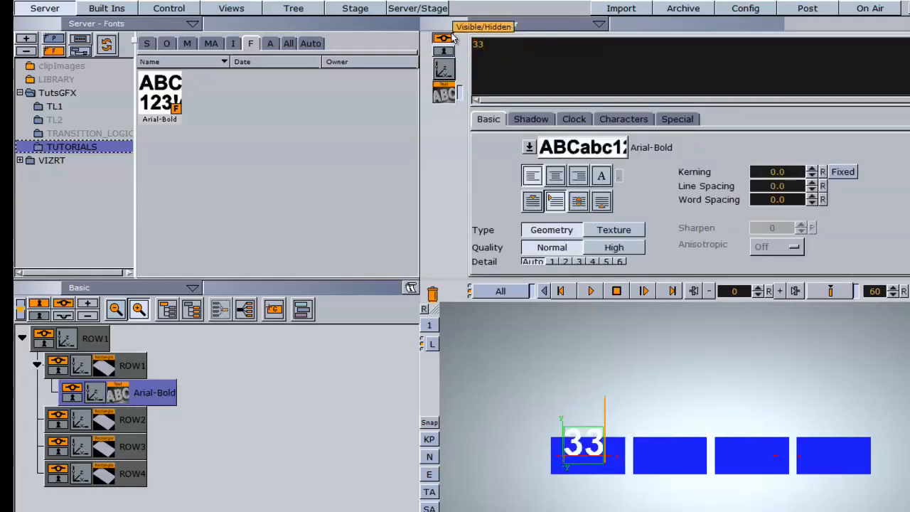
Step: Position the text at X -28 and Y -20, and copy it under the other three rectangles
left_click(446, 70)
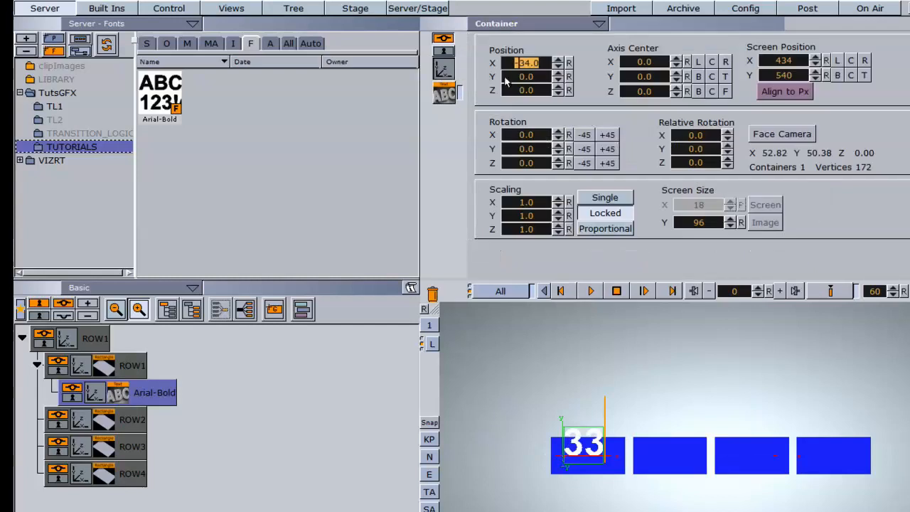
mouse_move(512, 76)
left_mouse_down()
mouse_move(511, 86)
mouse_move(519, 62)
left_mouse_up()
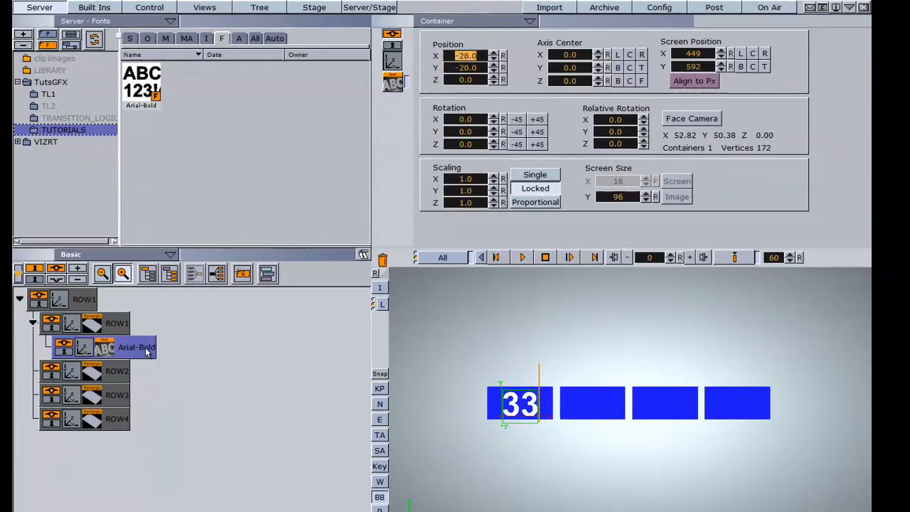
left_click_drag(147, 352, 150, 468)
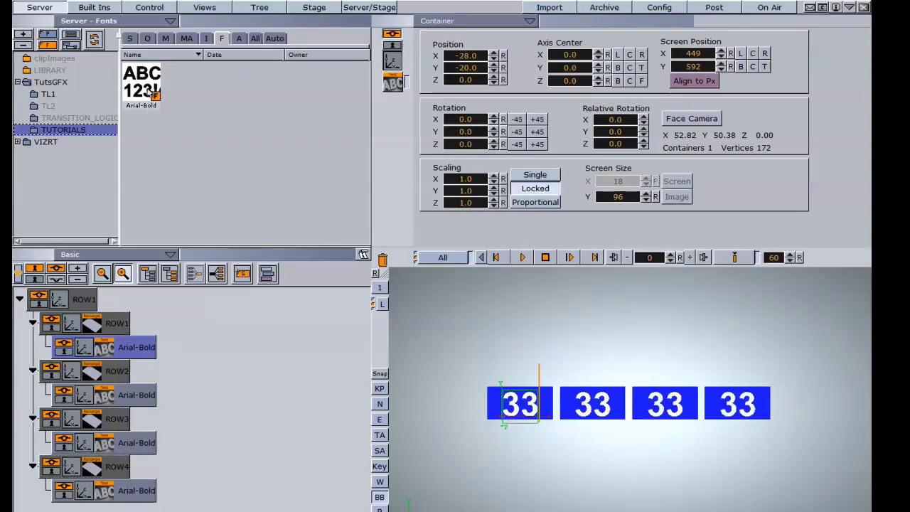
Step: Apply the ControlText plugin to the first rectangle's text and set its field identifier to 1A
left_click(100, 11)
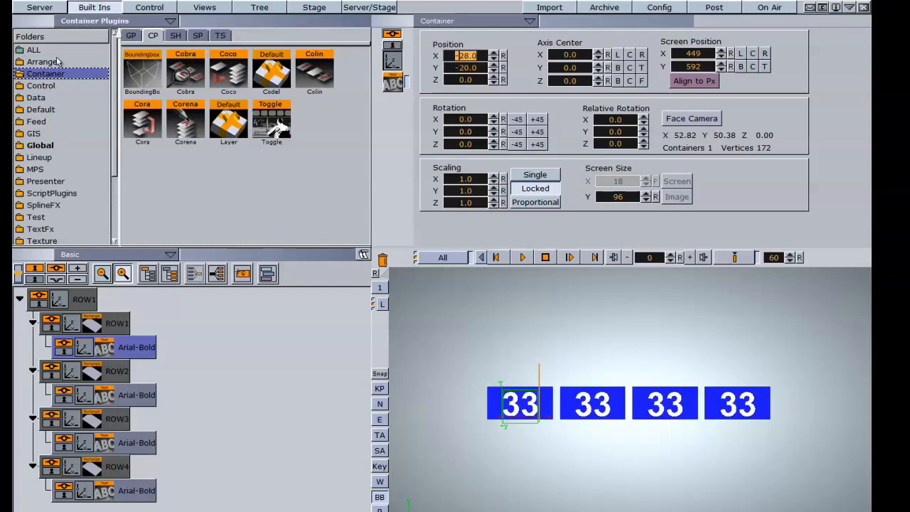
left_click(41, 85)
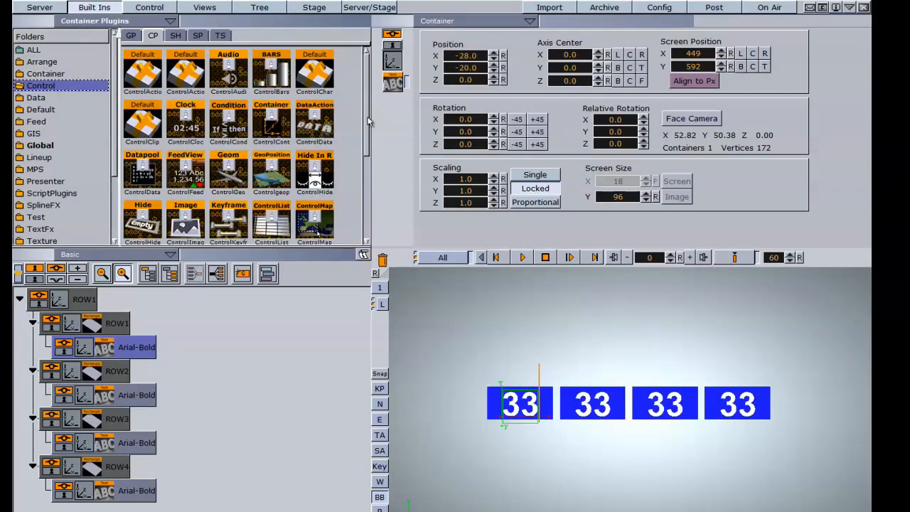
scroll(362, 189, "down", 3)
scroll(364, 189, "down", 1)
left_click_drag(141, 224, 136, 349)
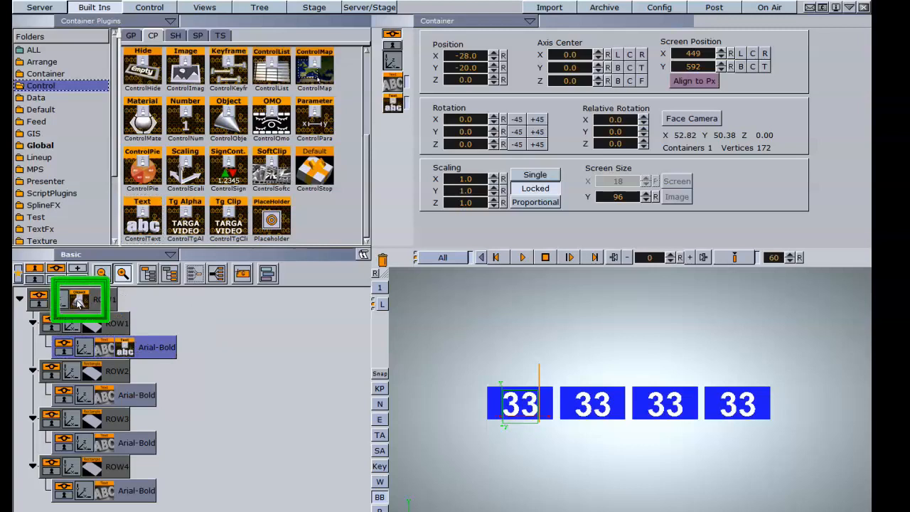
left_click(125, 349)
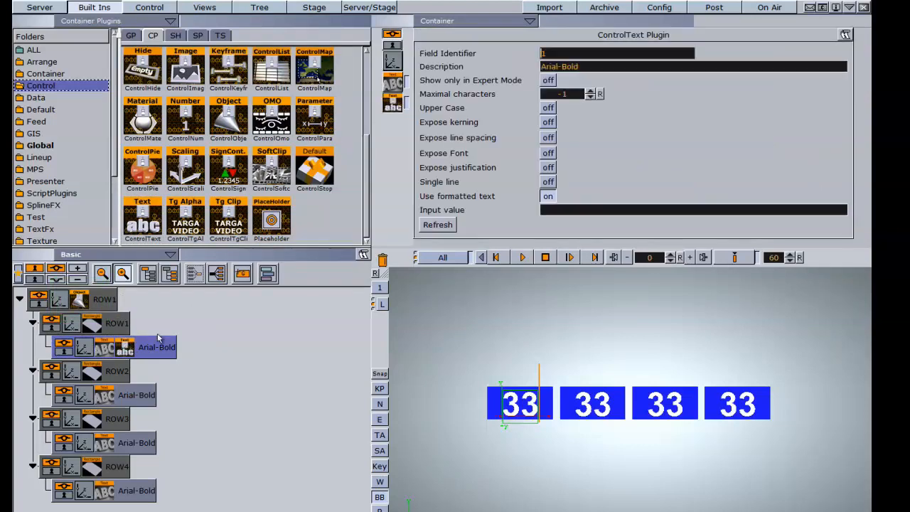
left_click(529, 50)
type("A")
key("Return")
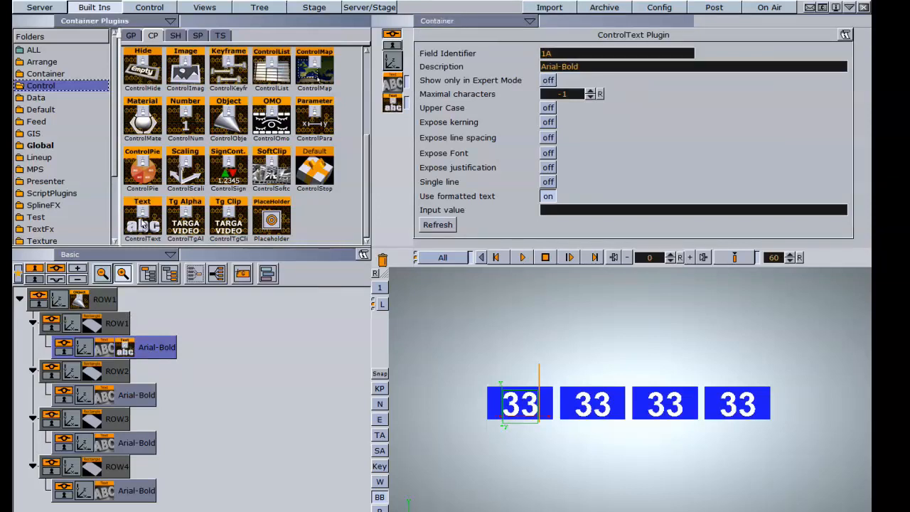
Step: Give the second and third rectangles' texts a ControlText plugin, with field identifiers 1B and 1C
left_click_drag(142, 223, 142, 397)
left_click(562, 54)
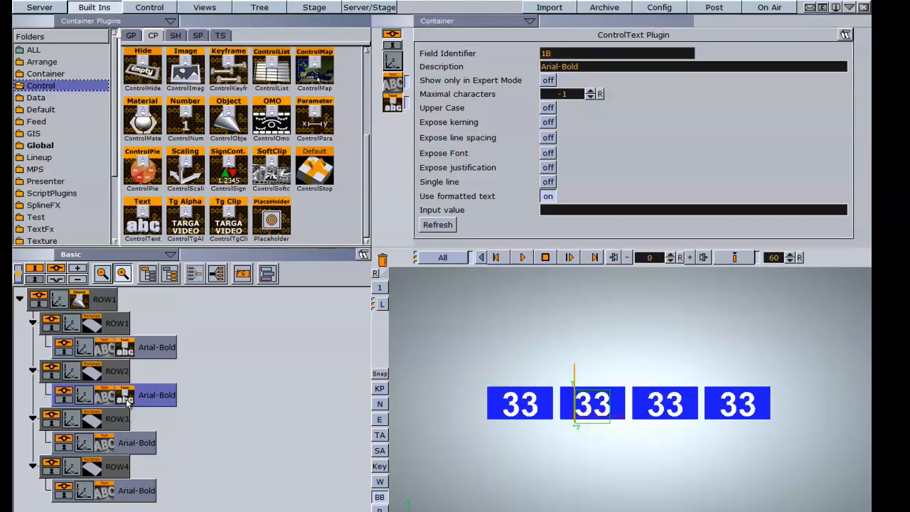
left_click_drag(128, 401, 126, 445)
left_click(568, 55)
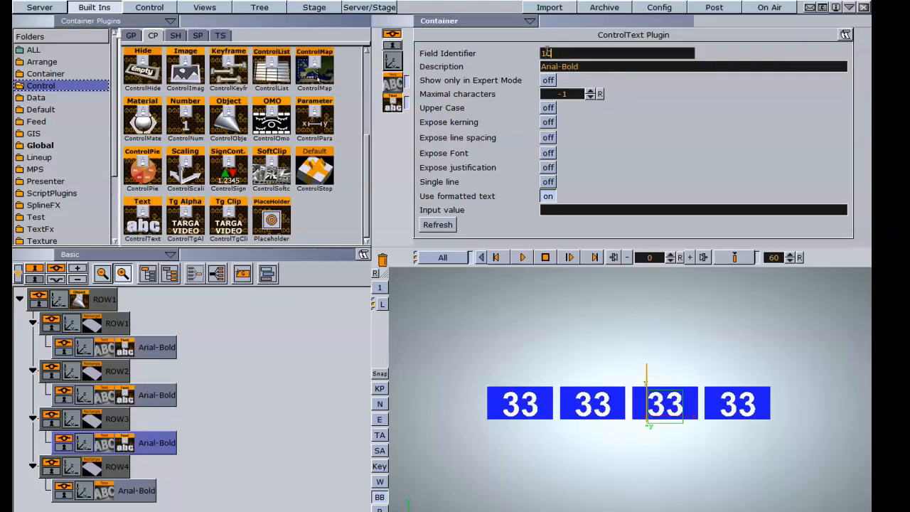
Step: Give the fourth rectangle's text a ControlText plugin with field identifier 1D, and collapse the ROW1 container
left_click_drag(125, 446, 130, 492)
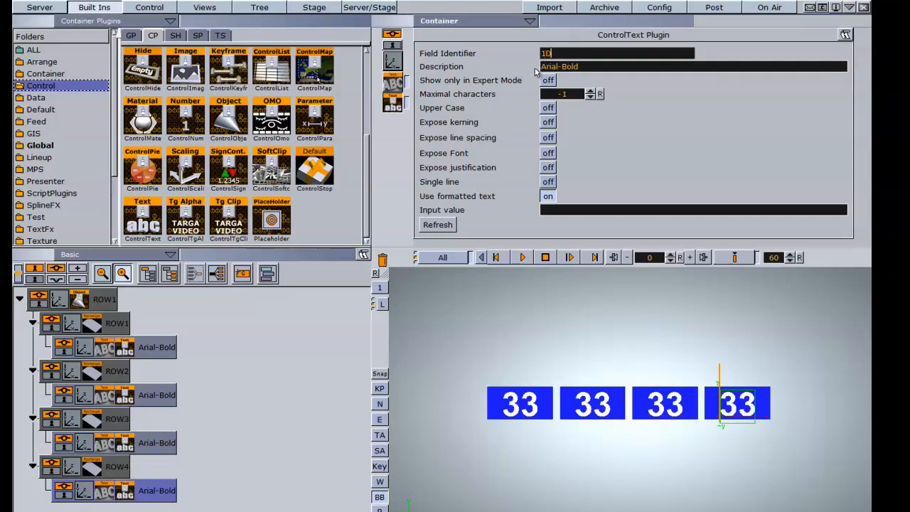
left_click(20, 300)
left_click(19, 300)
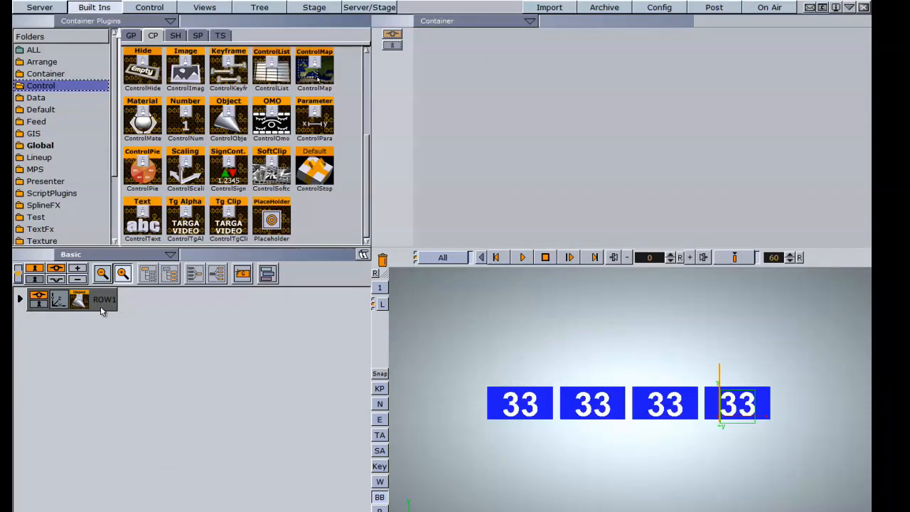
Step: Duplicate ROW1 until there are five row containers, and group all of them under a new parent container
left_click_drag(100, 305, 90, 400)
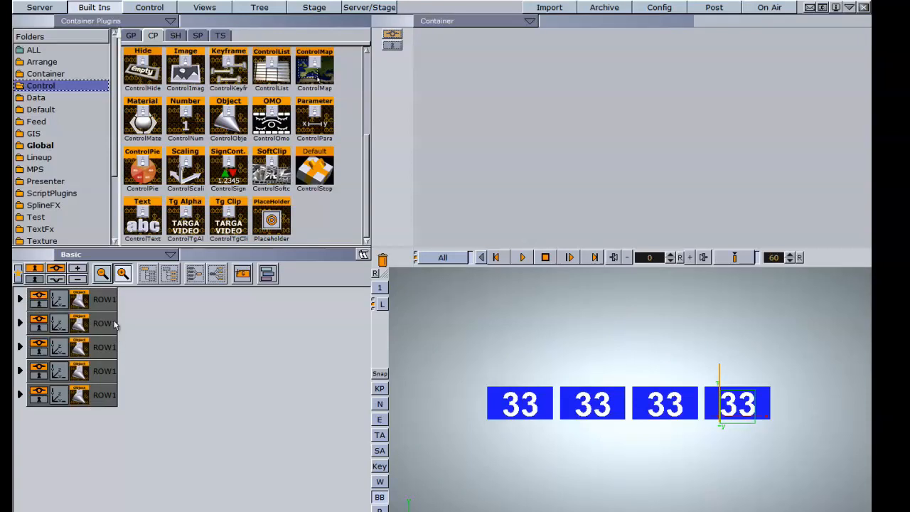
left_click(103, 395)
left_click(104, 303, "shift")
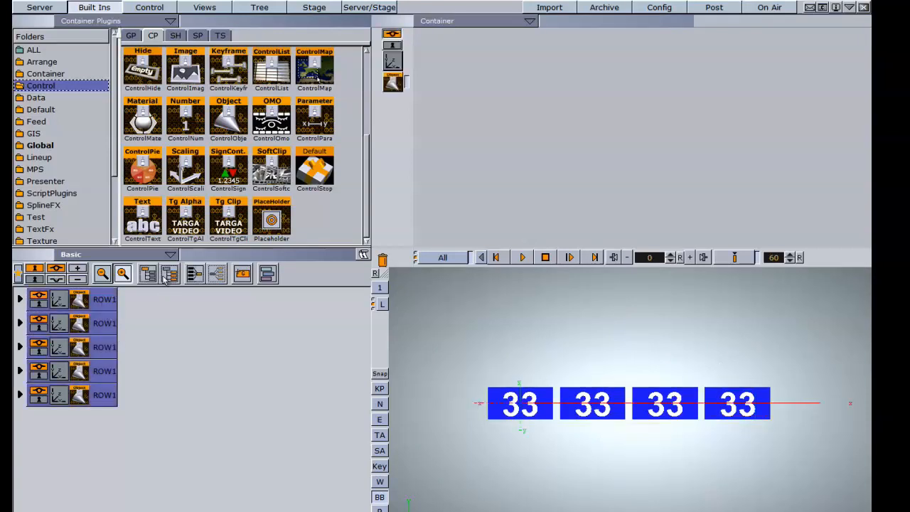
left_click(148, 274)
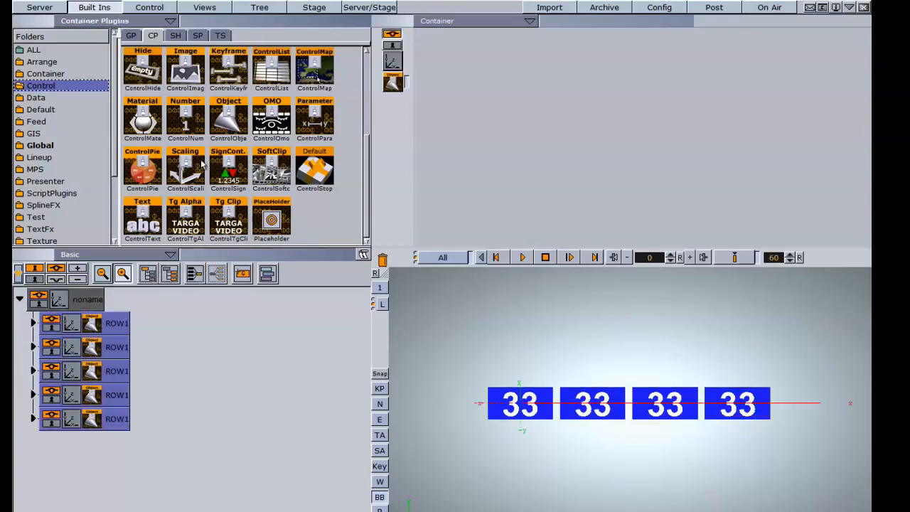
Step: Apply the Grid plugin to the group container with 5 rows and a row offset of 61.3
left_click(50, 63)
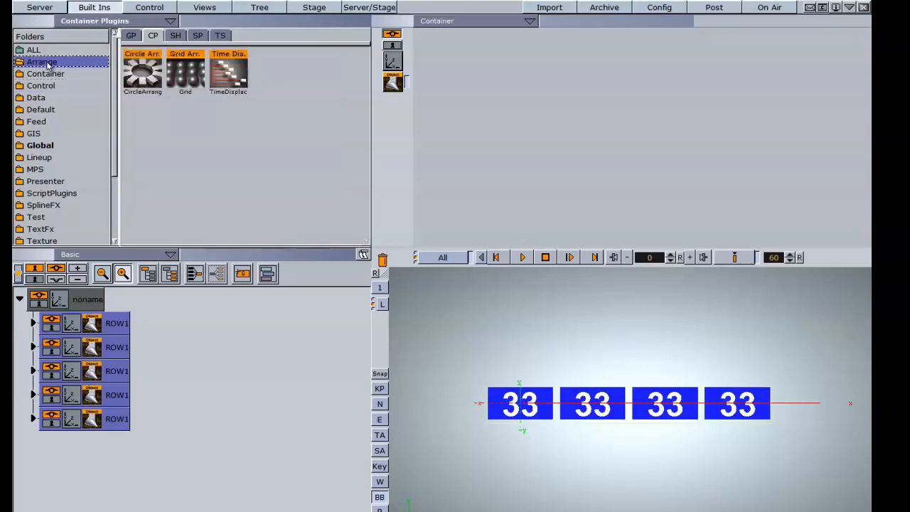
left_click_drag(187, 73, 88, 301)
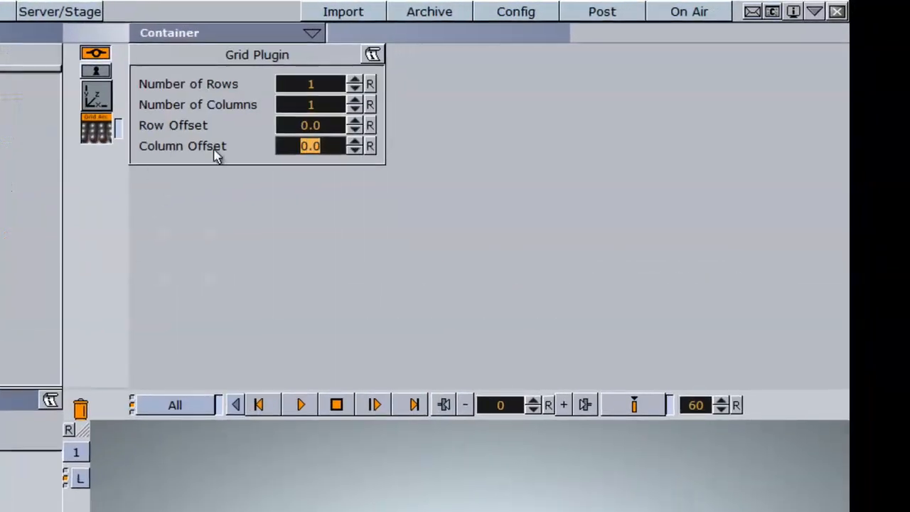
left_click(355, 80)
left_click(354, 81)
left_click(355, 81)
left_click(356, 80)
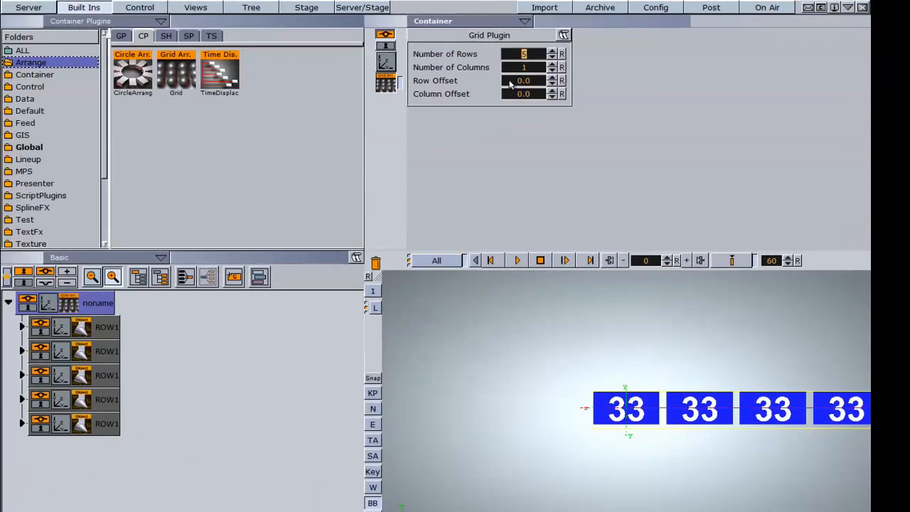
left_click_drag(509, 80, 758, 76)
left_click_drag(514, 81, 563, 82)
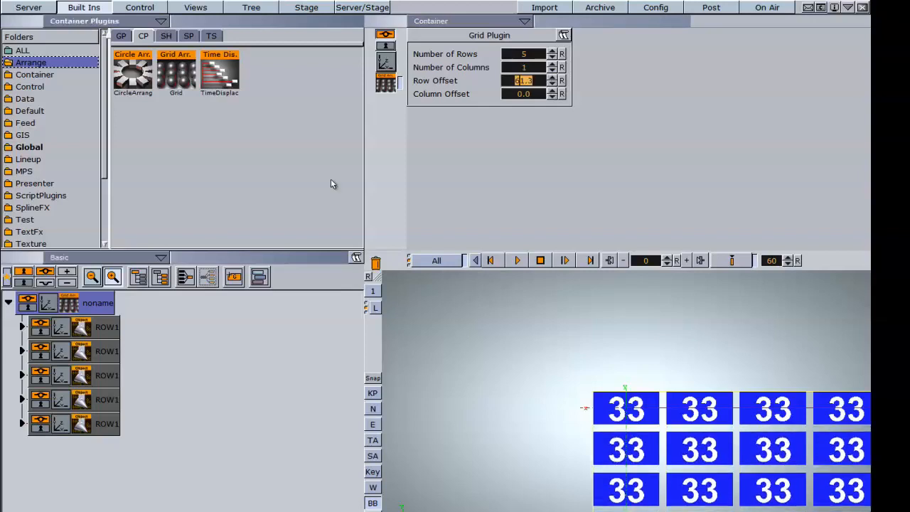
Step: Remove the Grid plugin from the group container and position the group at X -147 and Y 125
left_click_drag(76, 304, 375, 263)
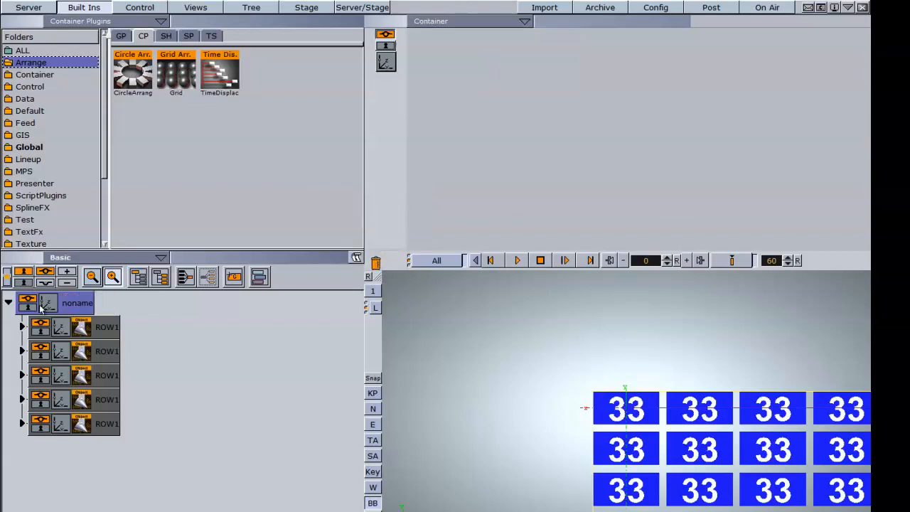
left_click(47, 303)
left_click_drag(467, 58, 526, 77)
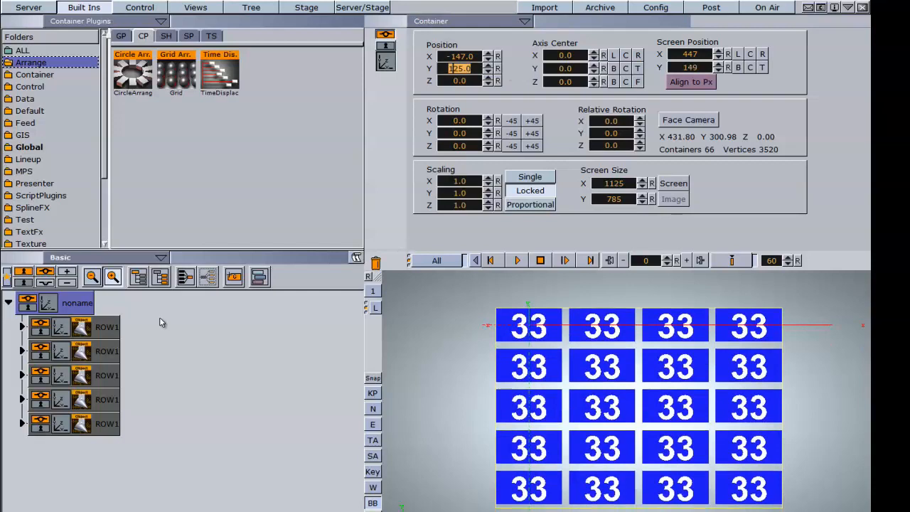
Step: Rename the four duplicated row containers ROW2, ROW3, ROW4 and ROW5
double_click(105, 350)
left_click(120, 350)
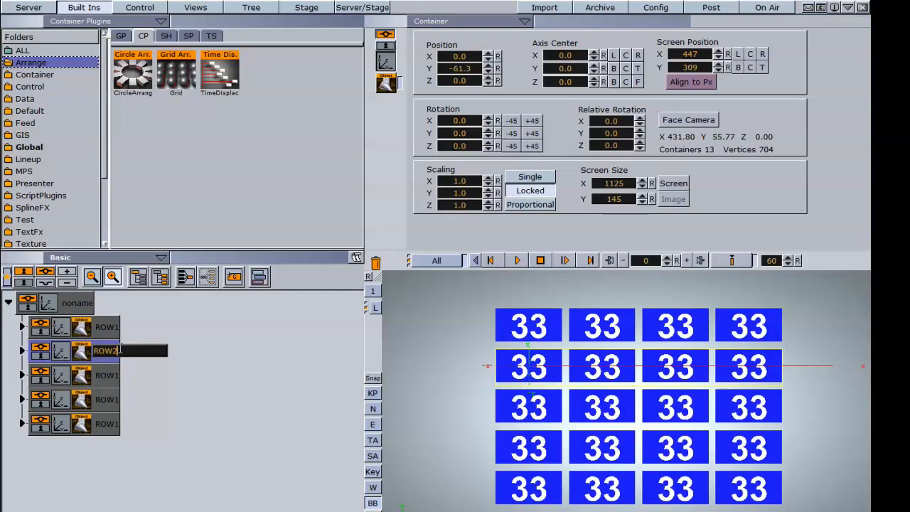
key("Tab")
key("Right")
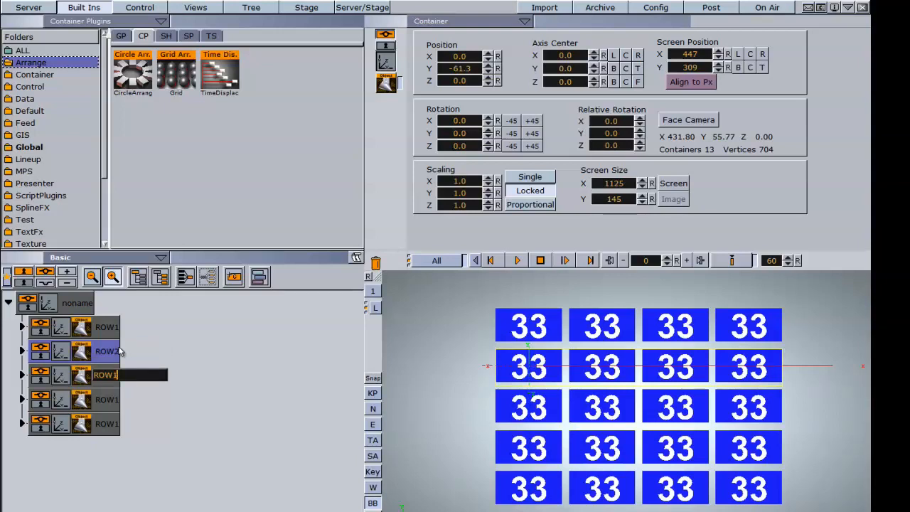
key("Tab")
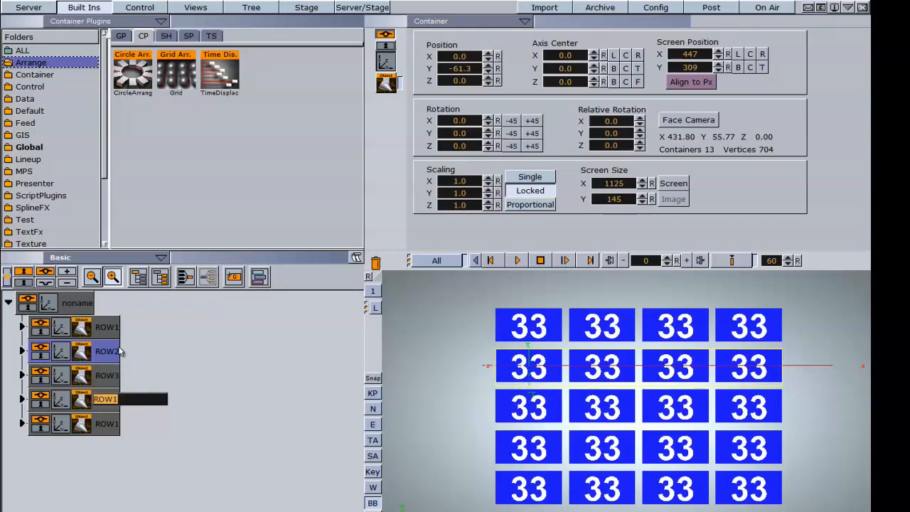
key("Right")
key("Tab")
key("Right")
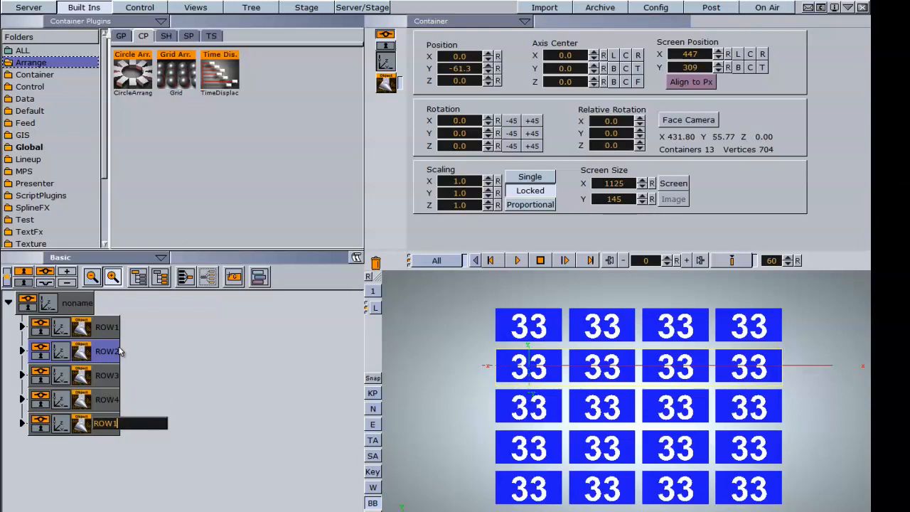
key("Return")
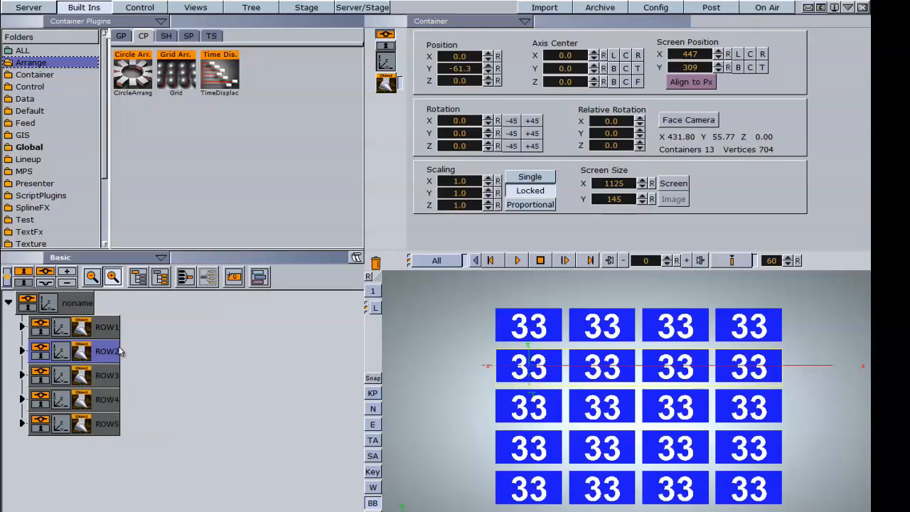
Step: Add a new parent container above the group of rows and rename the group itself CTL_LIST
left_click(77, 305)
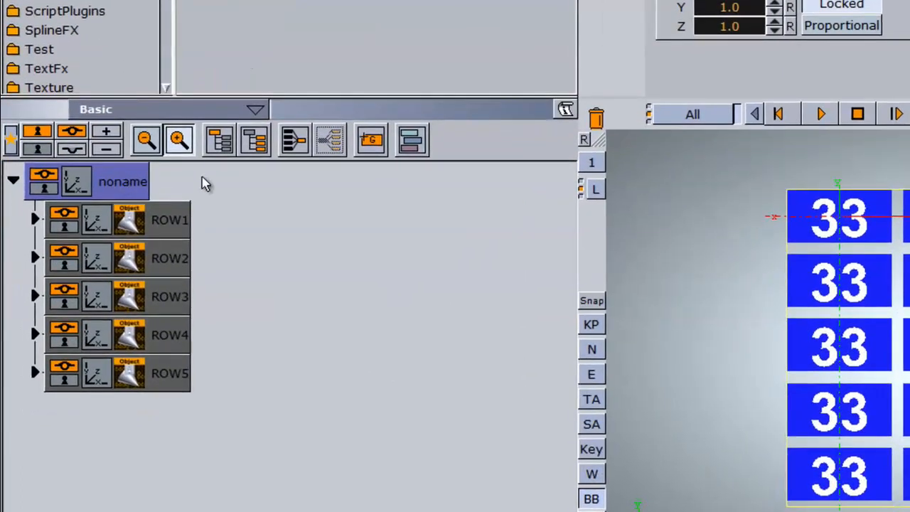
left_click(222, 141)
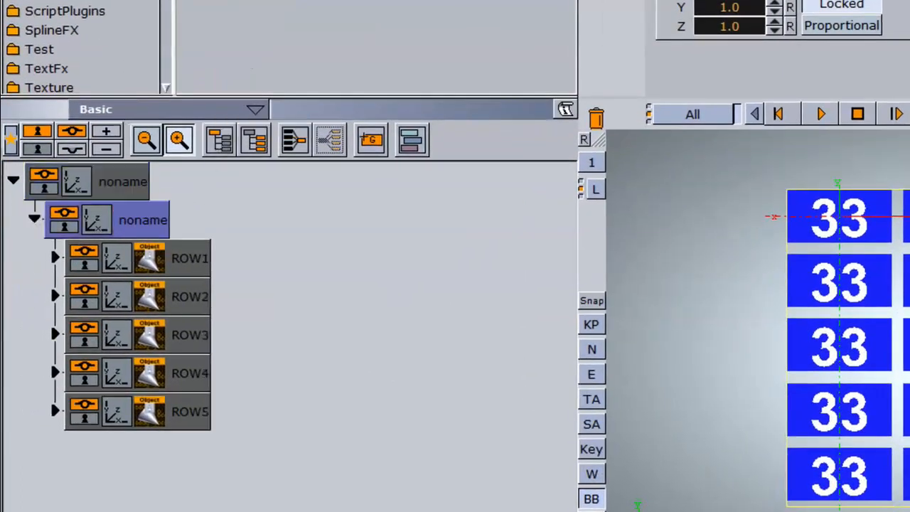
double_click(142, 219)
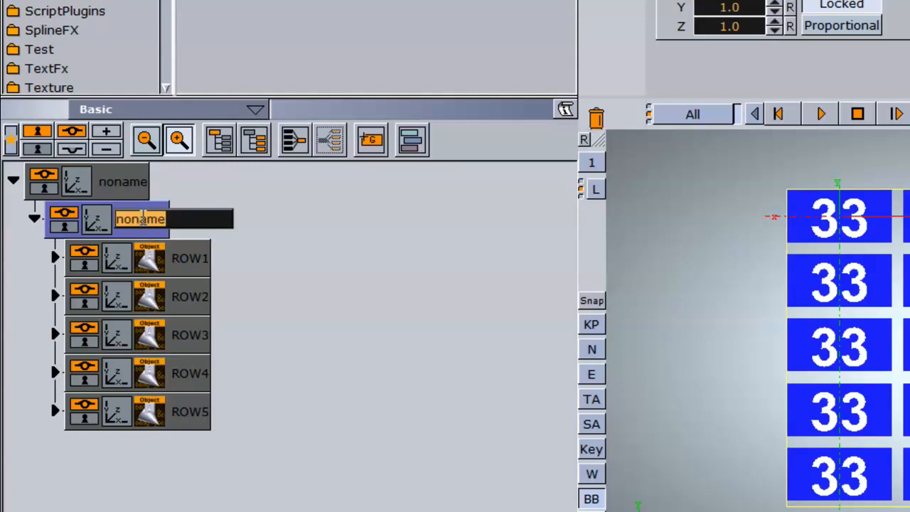
type("CTL_LISTY")
key("BackSpace")
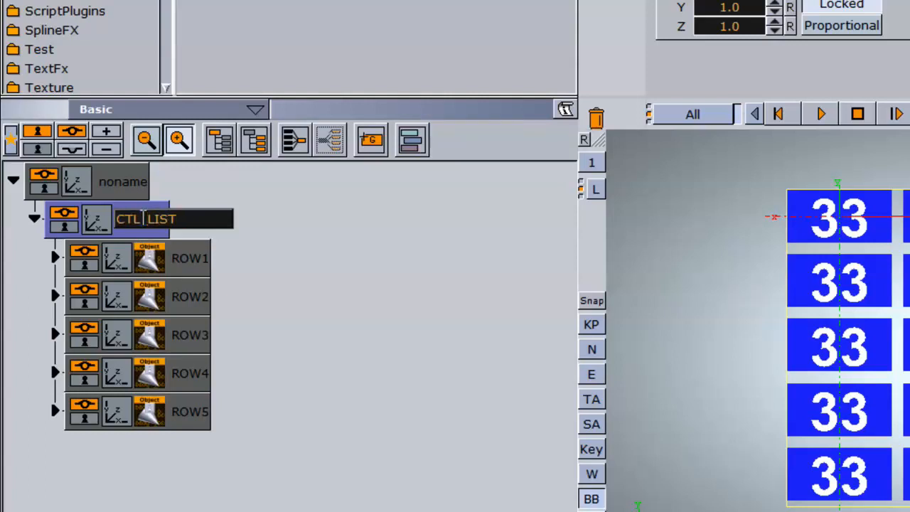
key("Return")
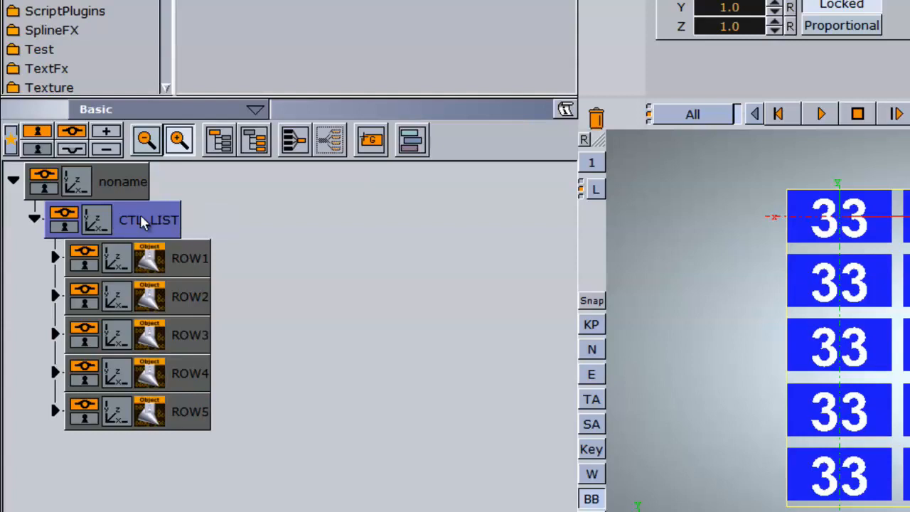
Step: Rename the topmost container MAIN
left_click(123, 187)
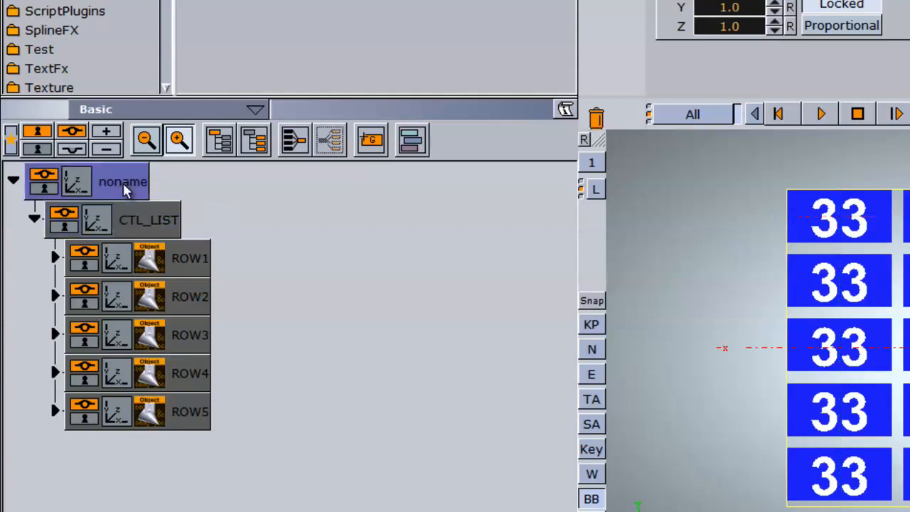
double_click(125, 184)
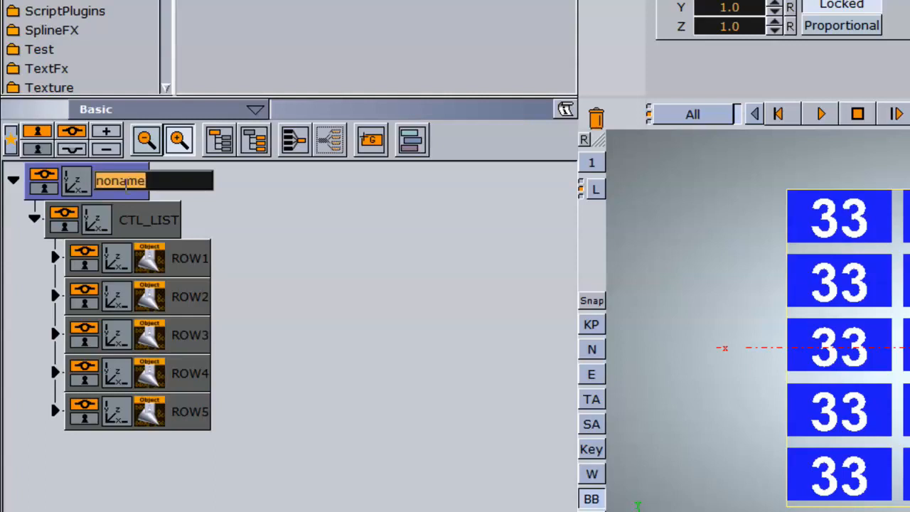
type("MIA")
key("BackSpace")
key("BackSpace")
type("AIN")
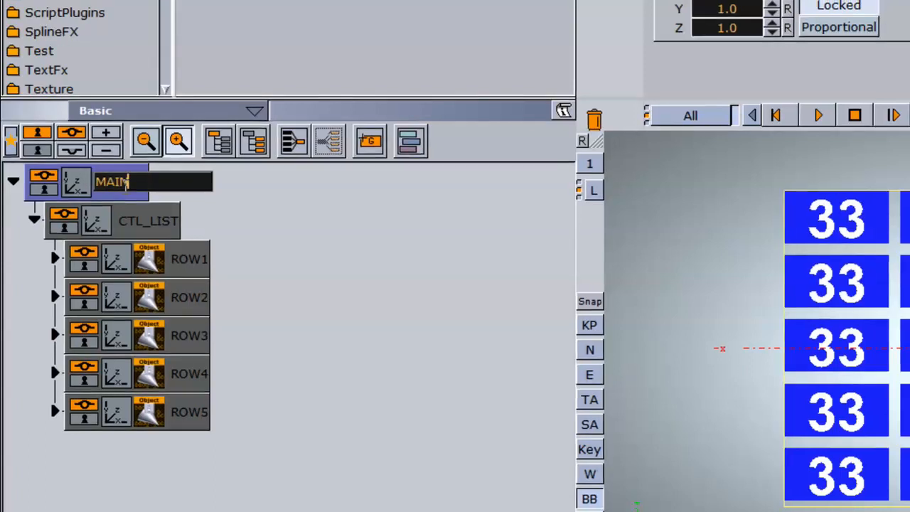
key("Return")
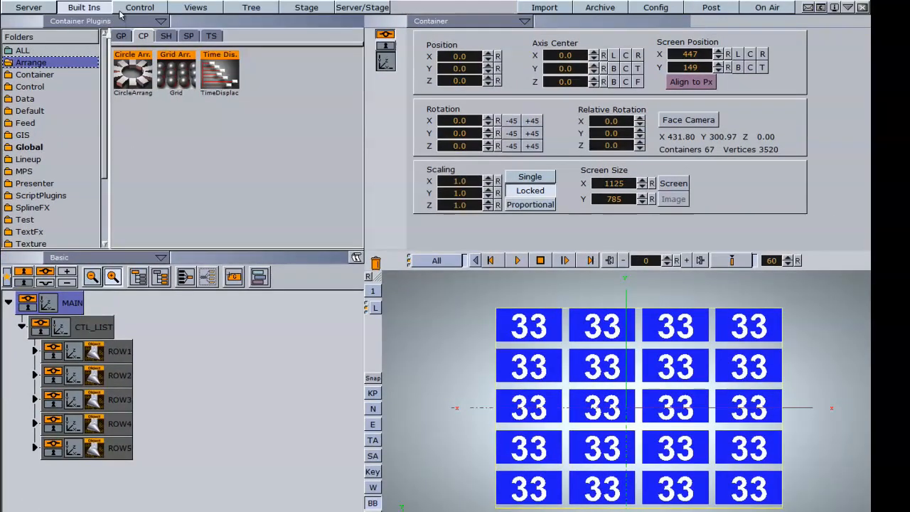
Step: Apply the ControlObject plugin to MAIN and the ControlList plugin to CTL_LIST
left_click(32, 86)
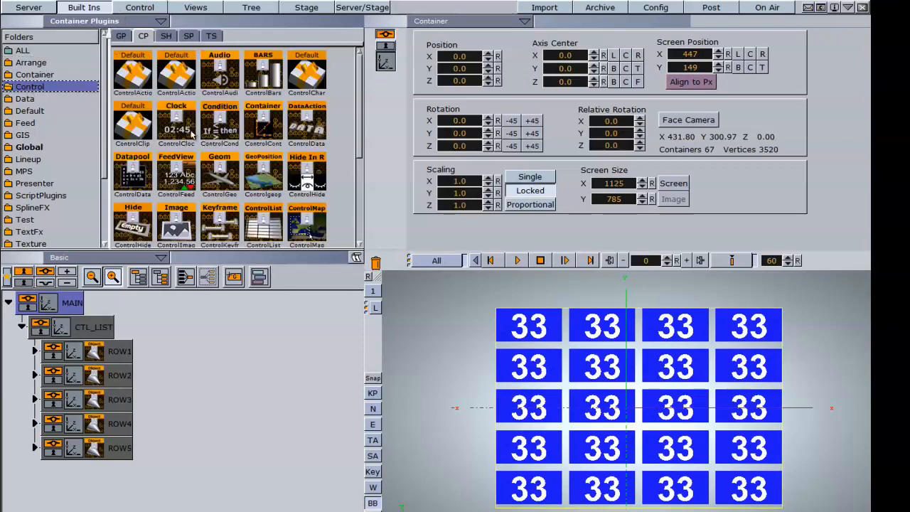
left_click_drag(263, 229, 97, 328)
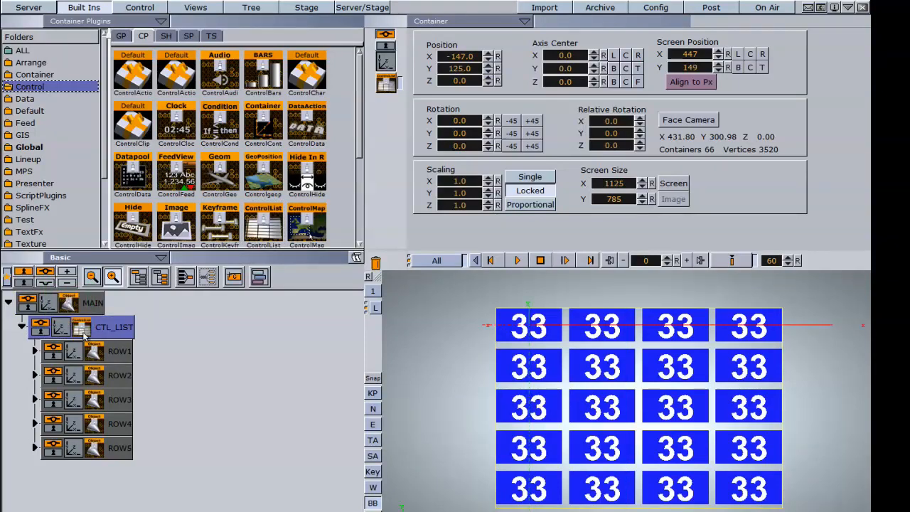
Step: Set the ControlList plugin's field identifier to 10 and turn off exposing the number of rows
left_click(83, 328)
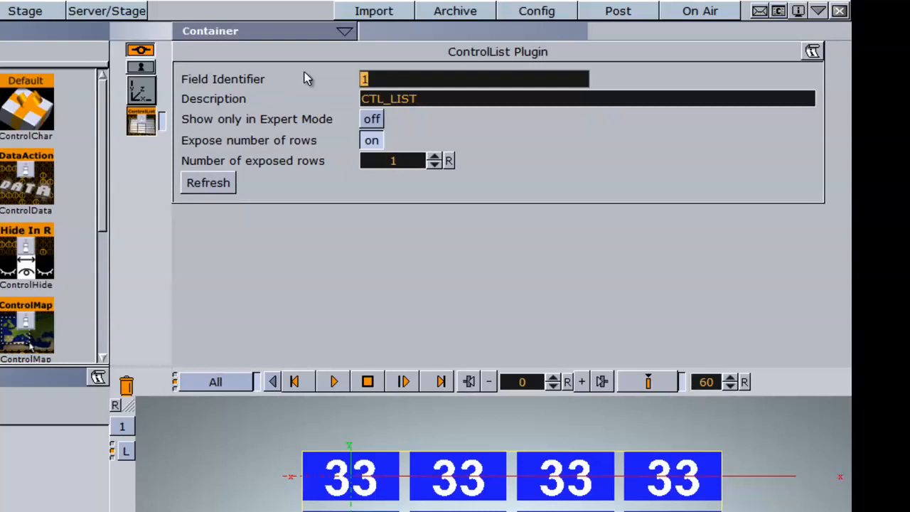
type("10")
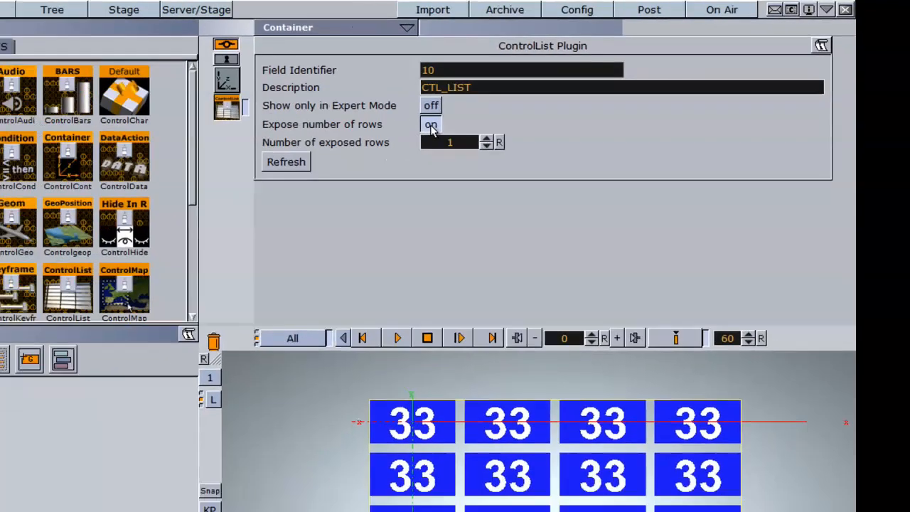
left_click(371, 140)
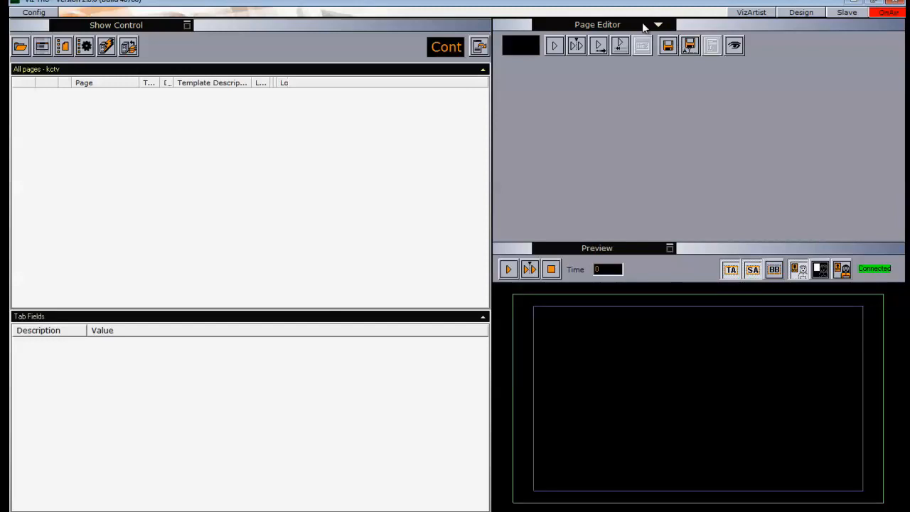
Step: In Viz Trio, import the ControlList scene from TutsGFX/TUTORIALS into the show and open its template for editing
left_click(643, 25)
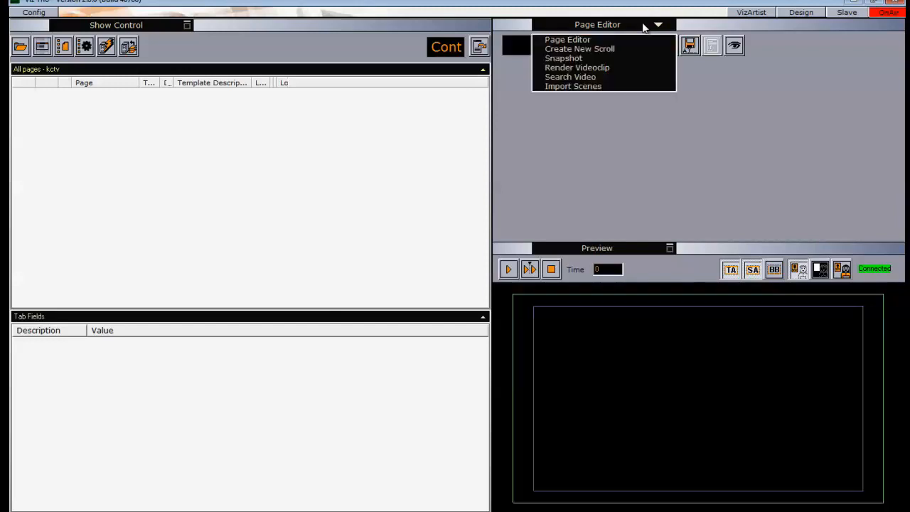
left_click(577, 86)
double_click(553, 70)
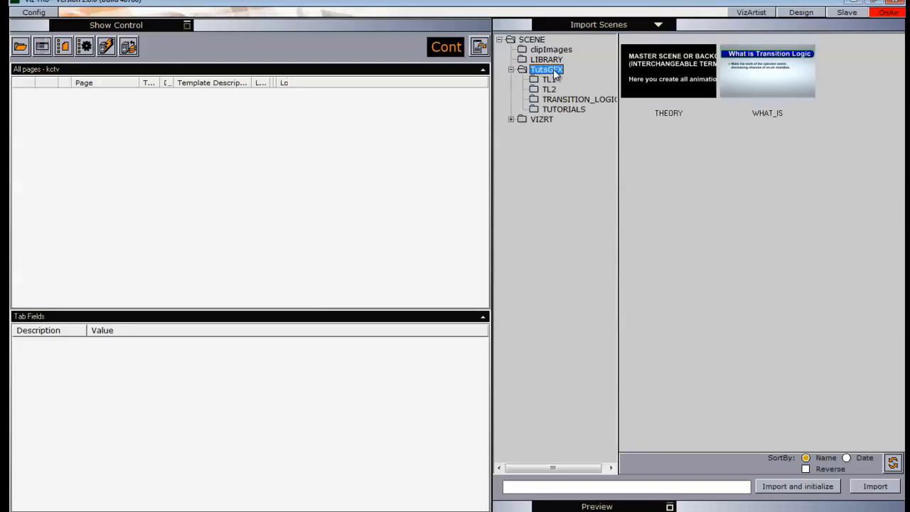
left_click(585, 111)
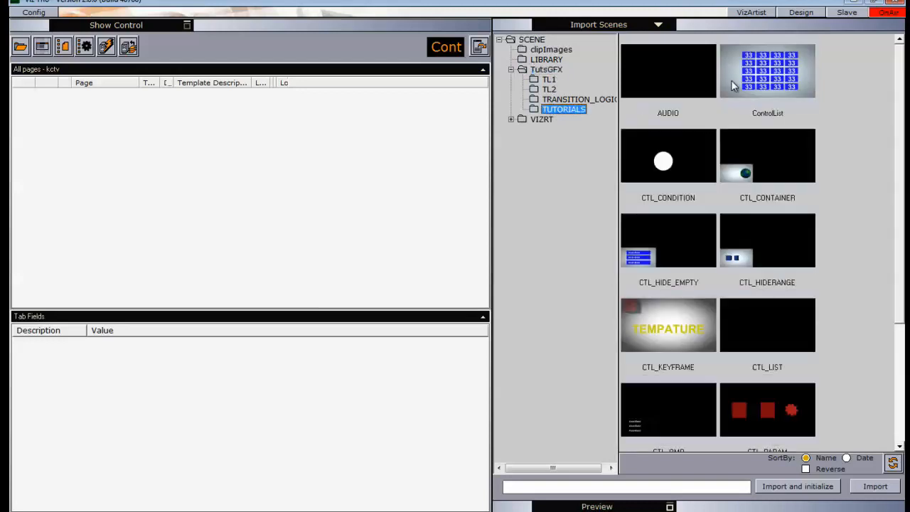
left_click_drag(767, 83, 242, 135)
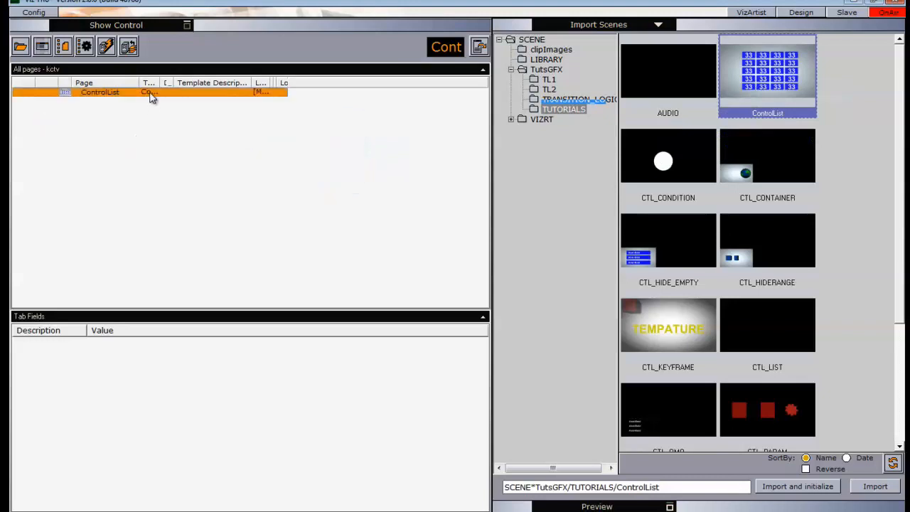
left_click(150, 98)
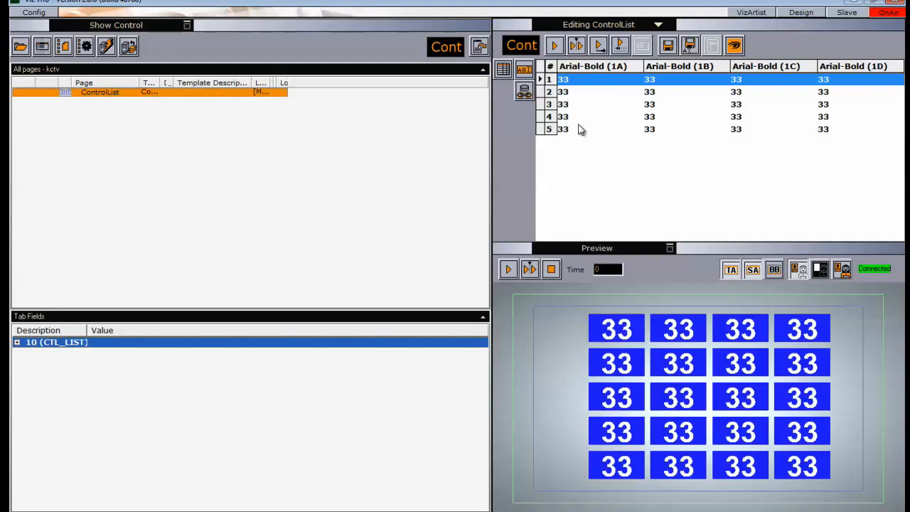
Step: Set the 1A and 1B cells of row 1 in the ControlList table to 22
left_click(569, 82)
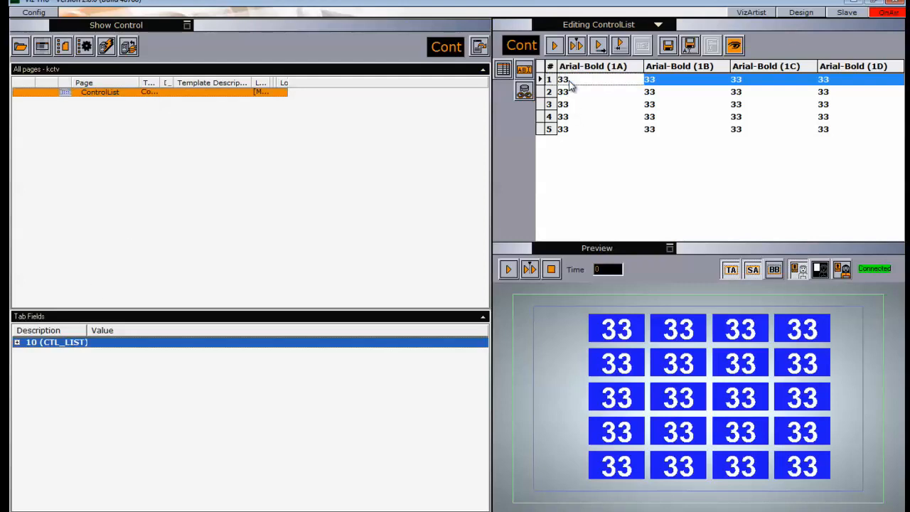
type("22")
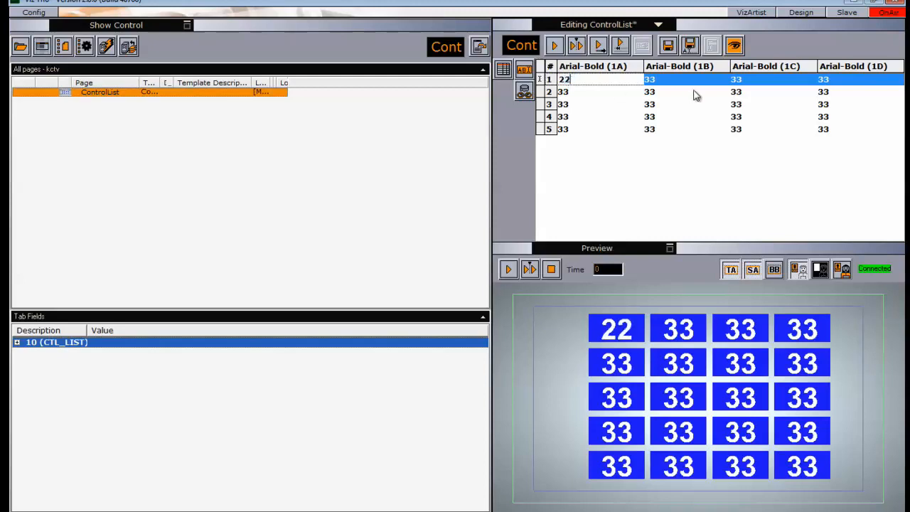
left_click(672, 80)
type("22")
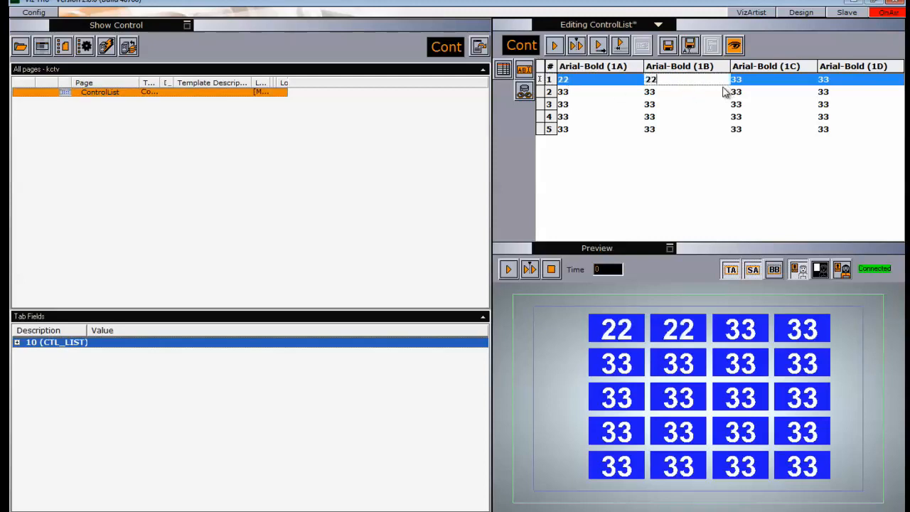
Step: In row 3 of the ControlList table, set cell 1A to 22 and cell 1C to 56
left_click(575, 105)
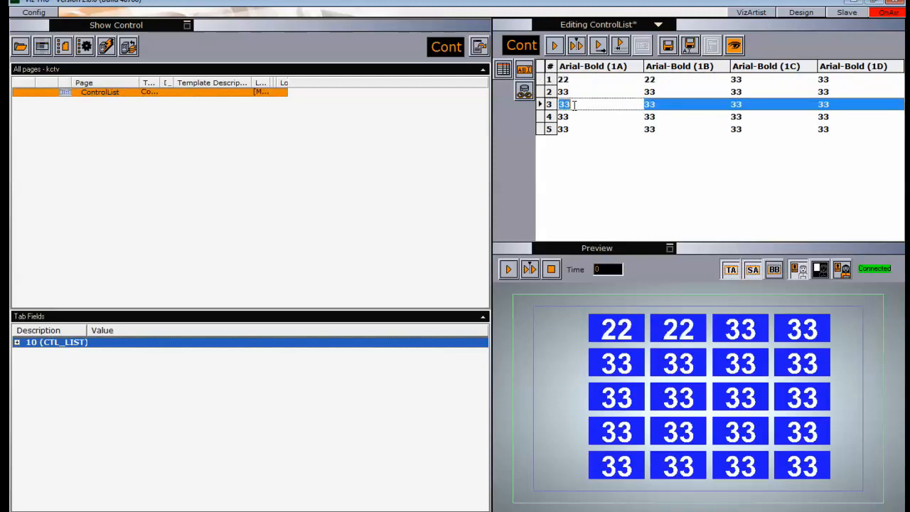
type("22")
left_click(753, 105)
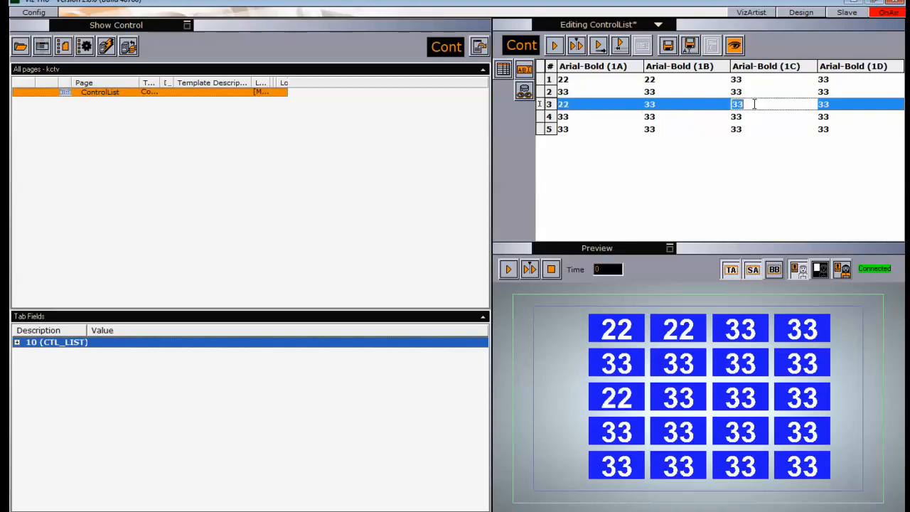
type("56")
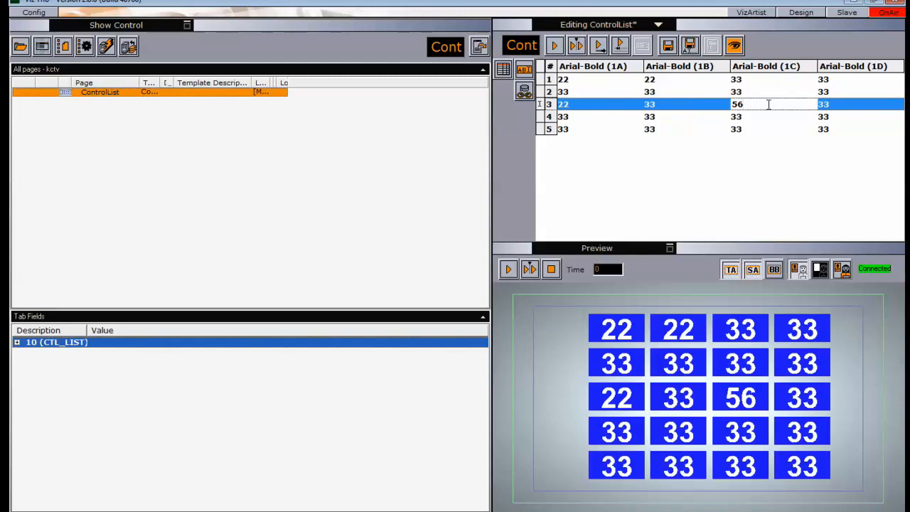
Step: In row 4 of the ControlList table, set cell 1B to W and cell 1C to T
left_click(651, 115)
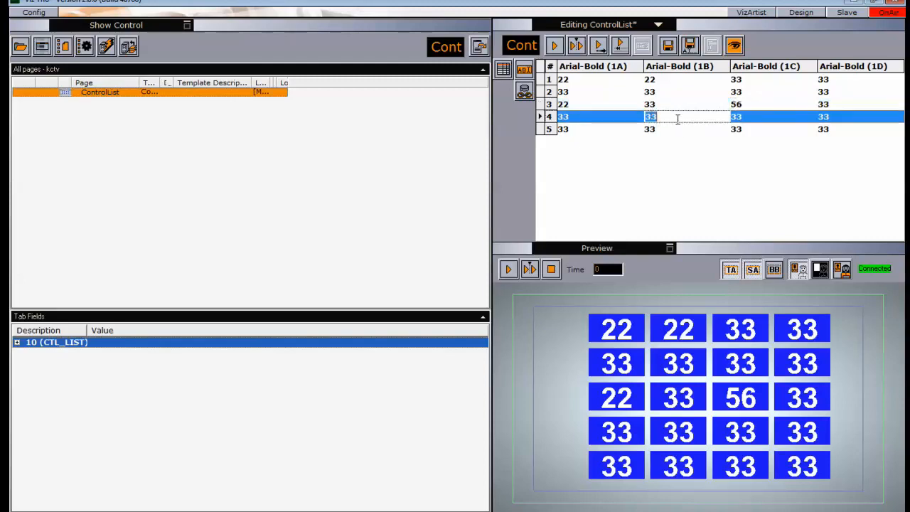
type("W")
left_click(749, 118)
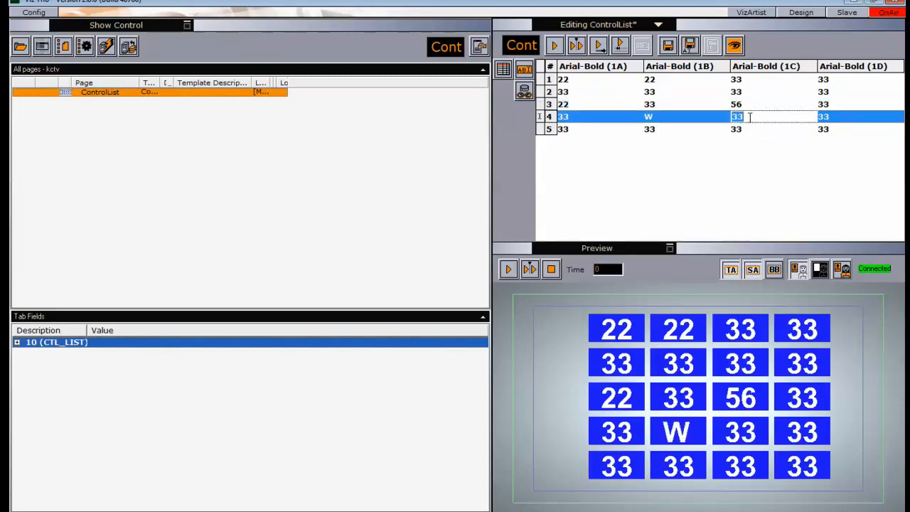
type("T")
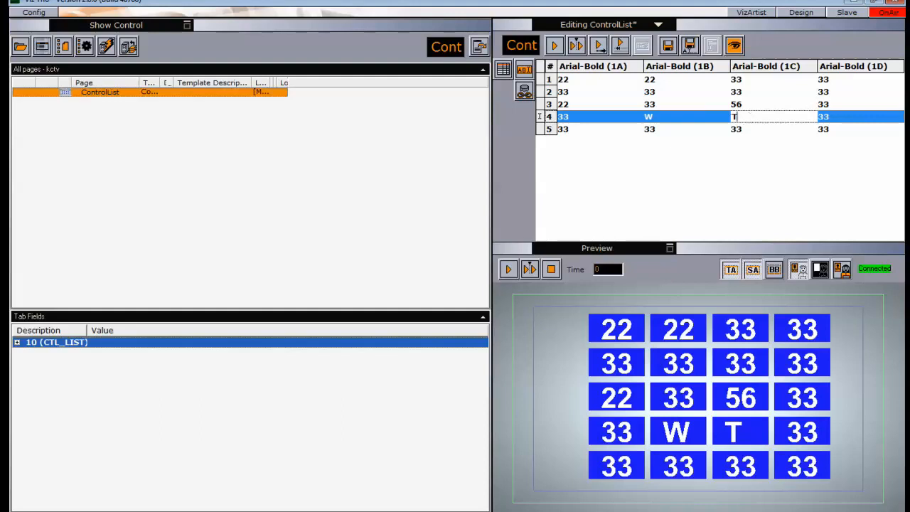
Step: Switch to the blank Excel workbook and enter 22 in each of cells A3 to D3
left_click(284, 511)
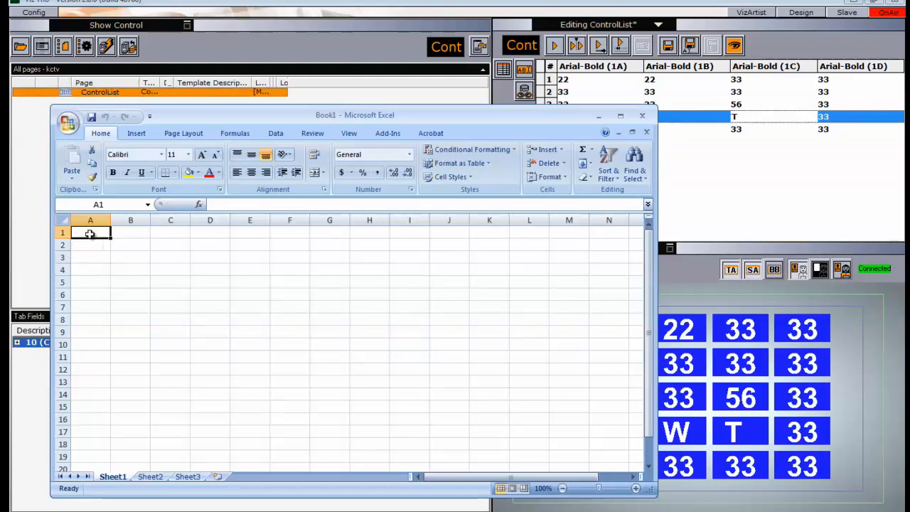
left_click(132, 234)
left_click(160, 236)
left_click(199, 236)
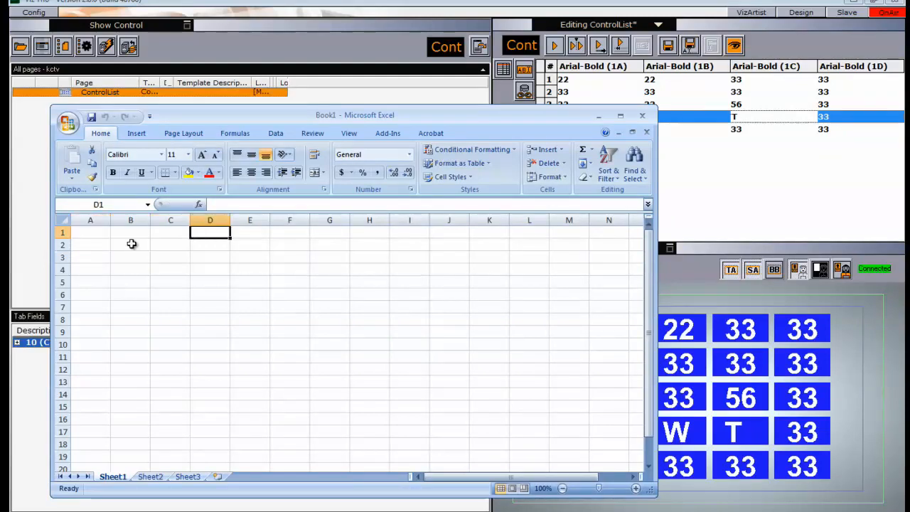
double_click(90, 258)
type("22")
double_click(126, 256)
type("22")
double_click(171, 257)
type("22")
double_click(212, 257)
type("22")
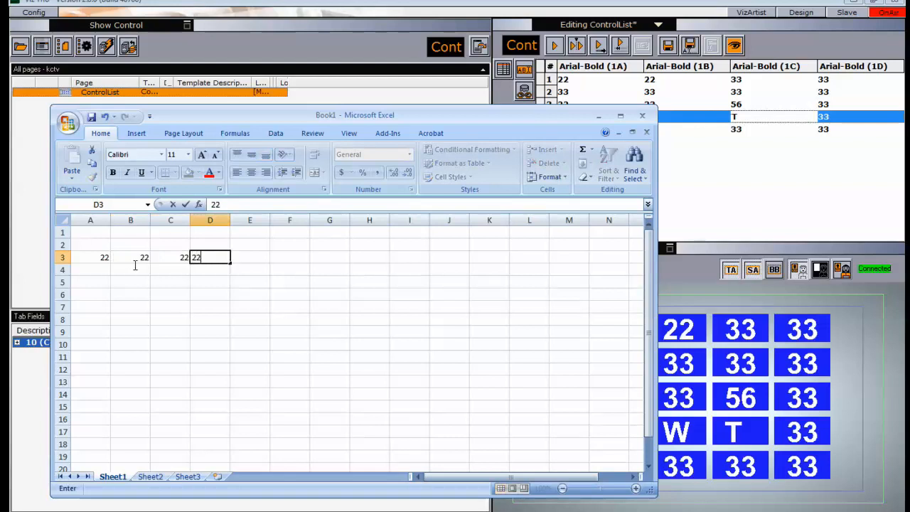
Step: Enter 11 in each of cells A4 to D4
double_click(97, 271)
type("11")
double_click(139, 271)
type("11")
double_click(182, 271)
type("11")
double_click(225, 271)
type("11")
Step: Enter 33 in each of cells A5 to D5
double_click(101, 283)
type("33")
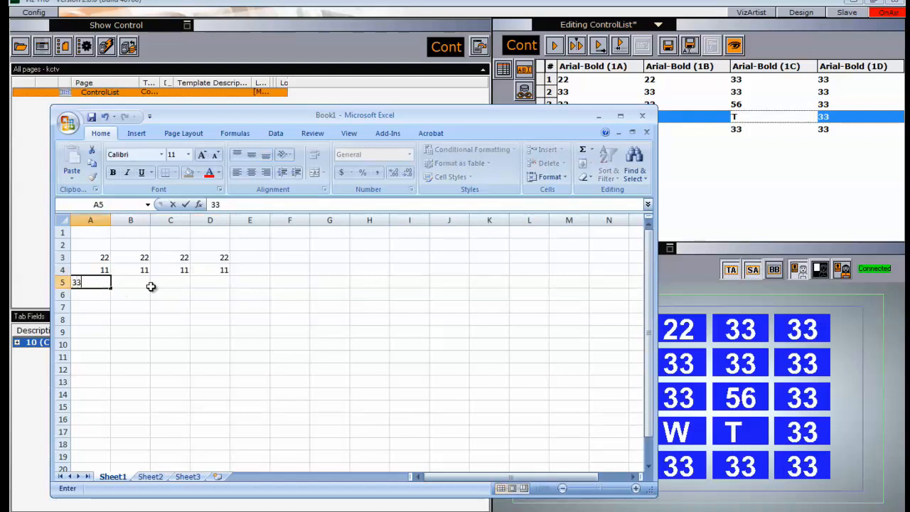
double_click(147, 285)
type("33")
double_click(175, 283)
type("33")
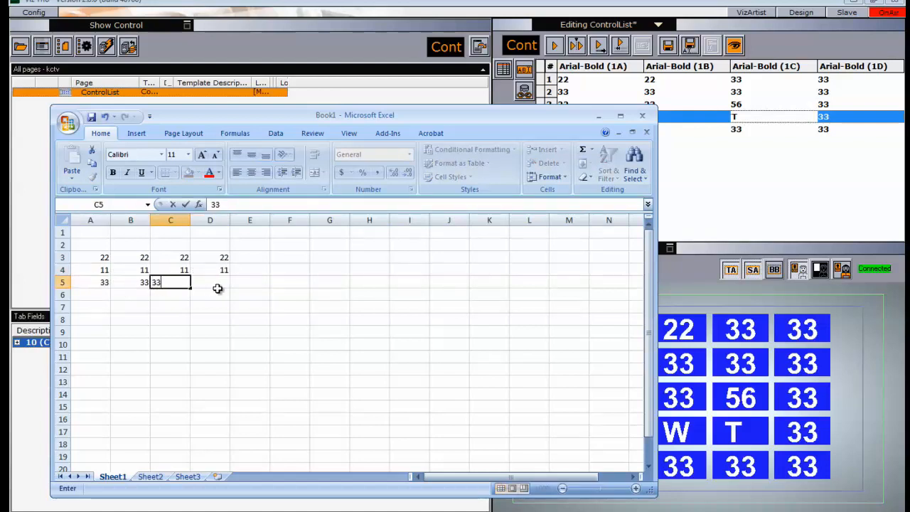
double_click(217, 285)
type("33")
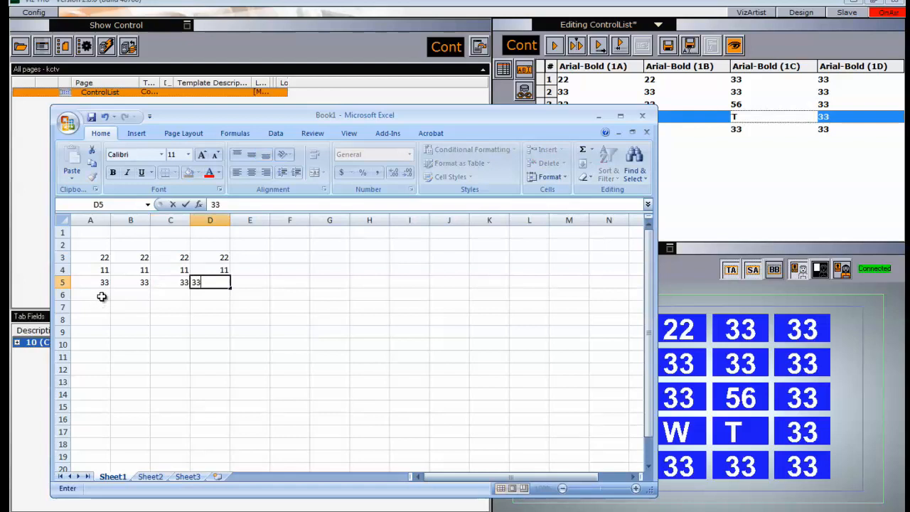
Step: Enter 44 in each of cells A6 to D6
double_click(101, 297)
type("44")
double_click(137, 295)
type("44")
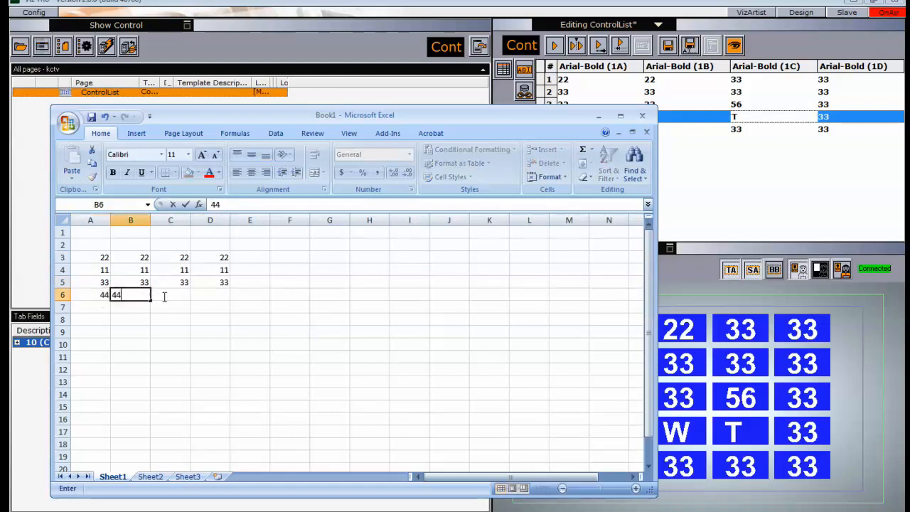
left_click(175, 295)
double_click(175, 296)
type("44")
double_click(205, 294)
type("44")
Step: Fill cells A7 to D7 with 55 and cells A8 to D8 with 66
left_click(98, 307)
type("55")
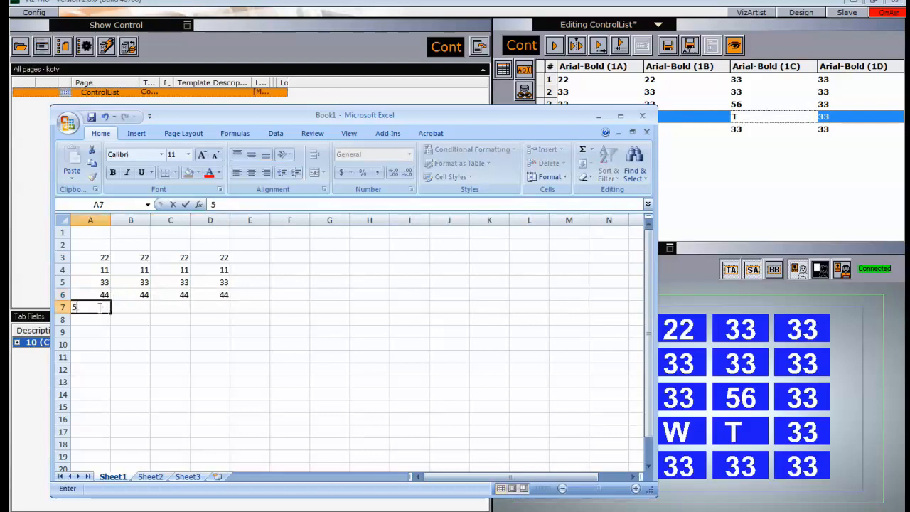
left_click(139, 307)
type("5")
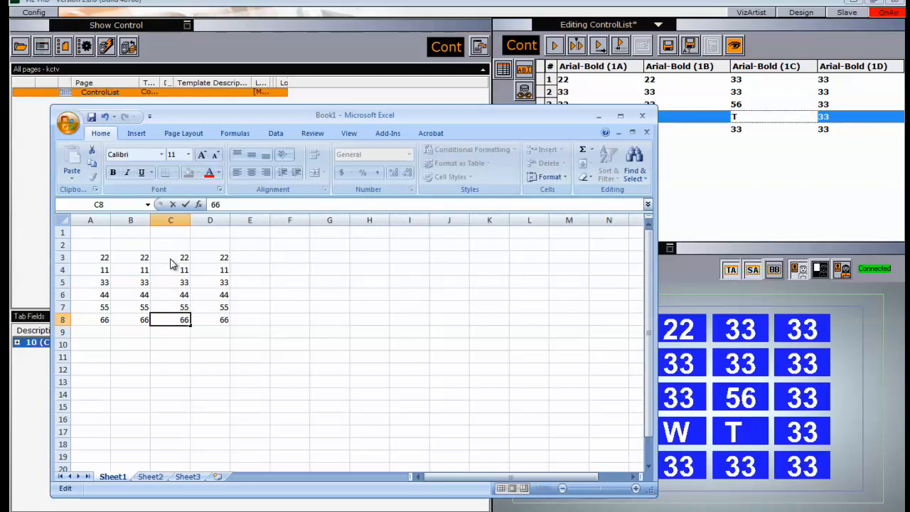
Step: Save the workbook as CONTROL_LIST in Excel 97-2003 format in the TUTS CG/3.2 Media/PROJECTS folder on drive G
key("ctrl+s")
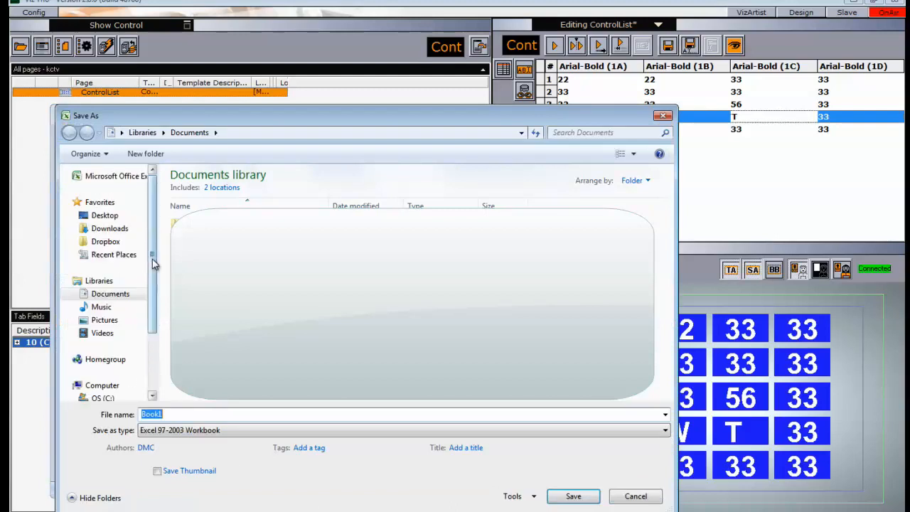
left_click_drag(156, 299, 154, 341)
left_click(114, 353)
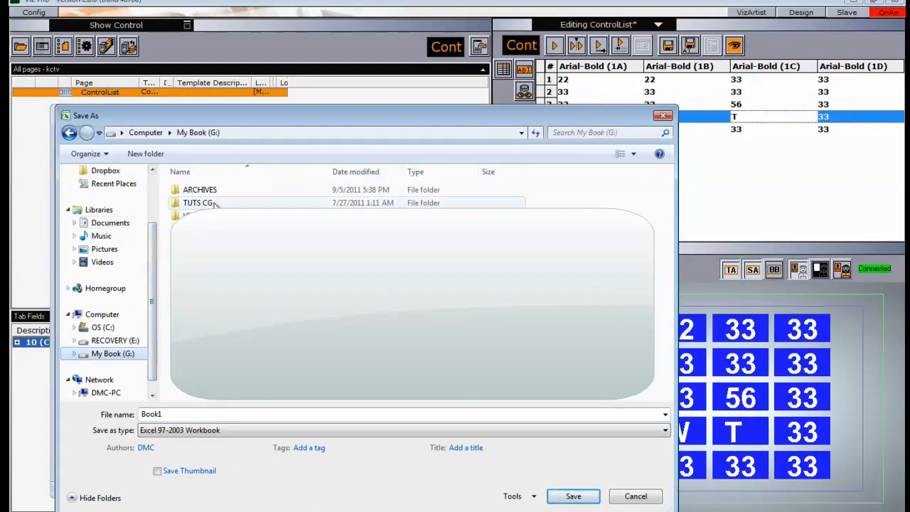
double_click(202, 204)
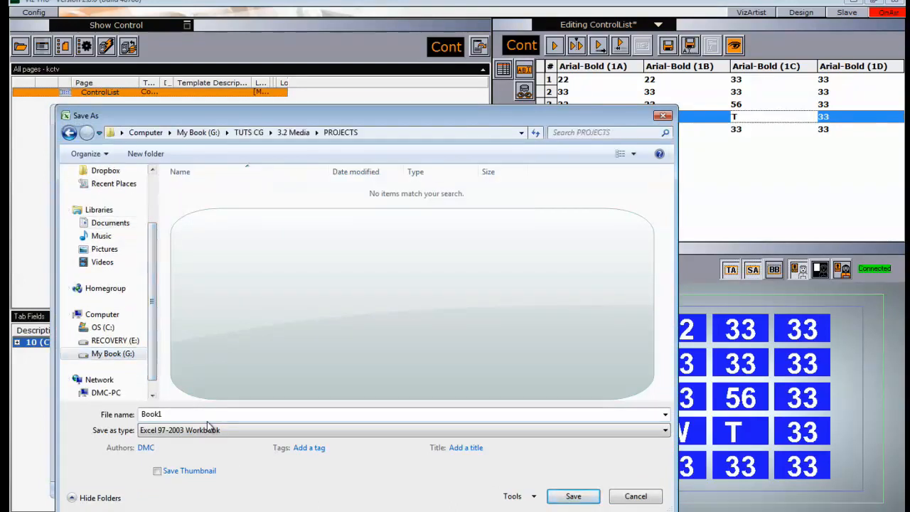
left_click(208, 416)
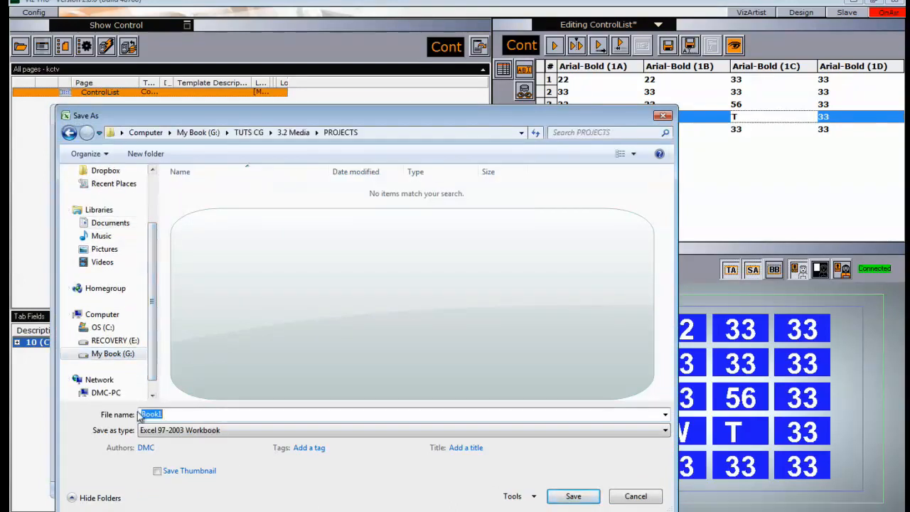
type("C")
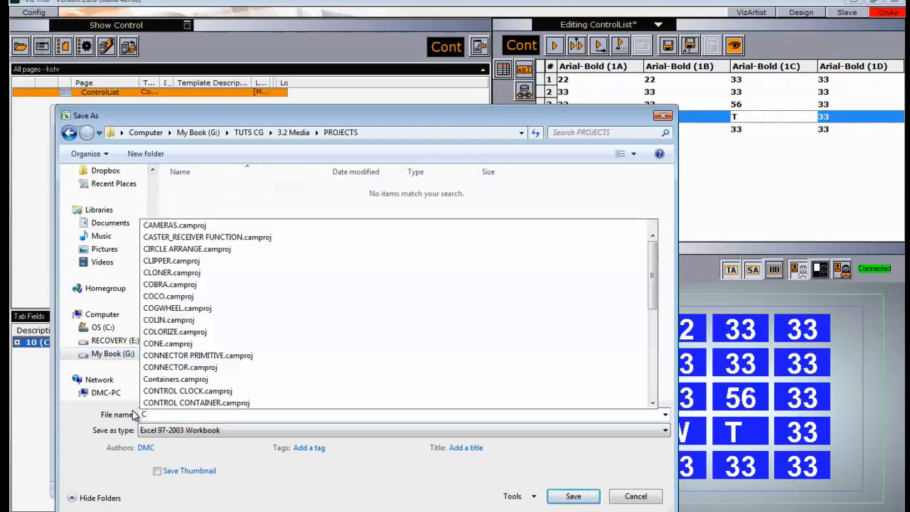
type("ONTROL_LIST")
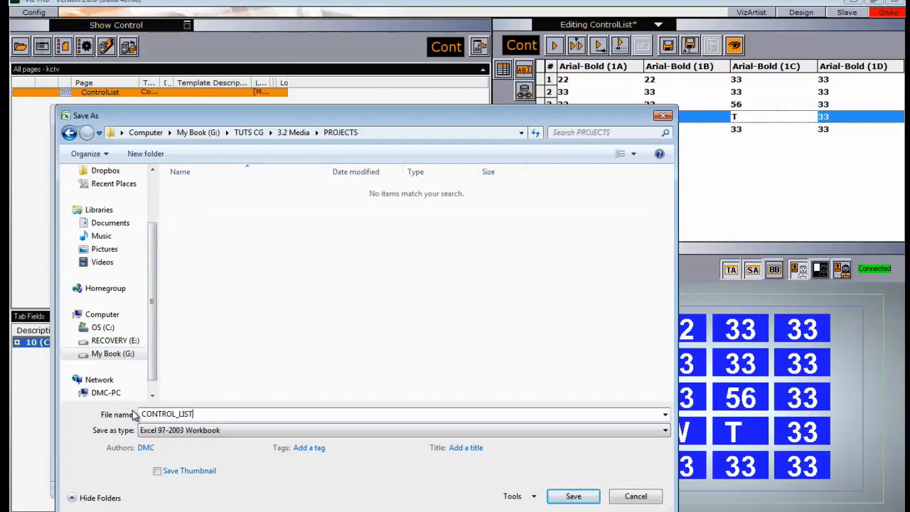
left_click(571, 494)
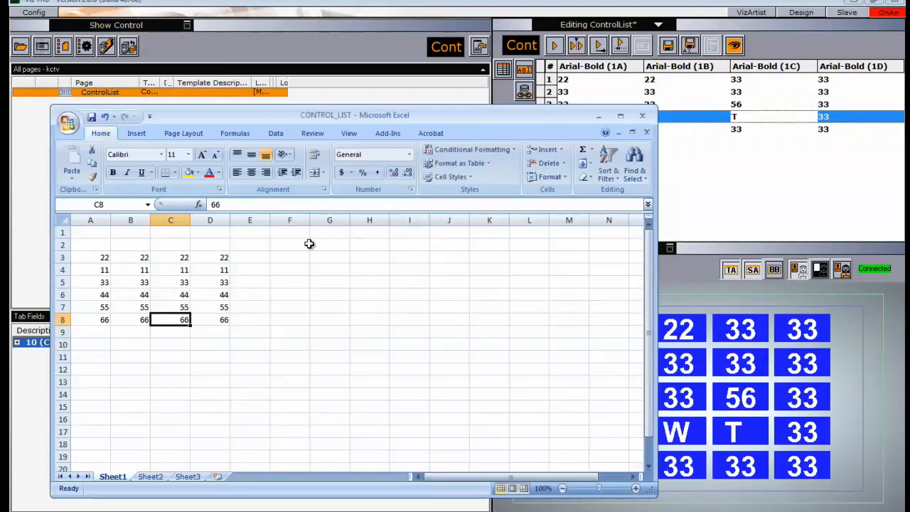
Step: Return to Viz Trio and start a new database named CTL_LIST in the show settings' database configuration
left_click(595, 117)
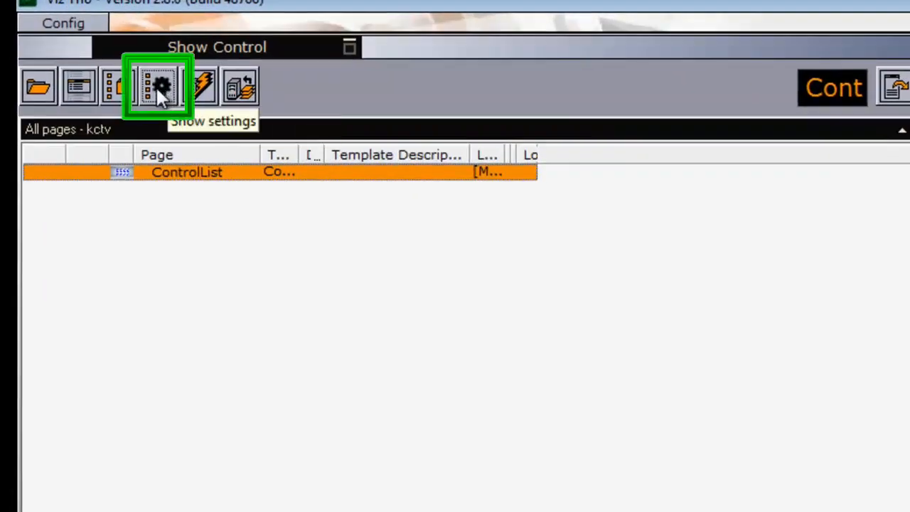
left_click(157, 88)
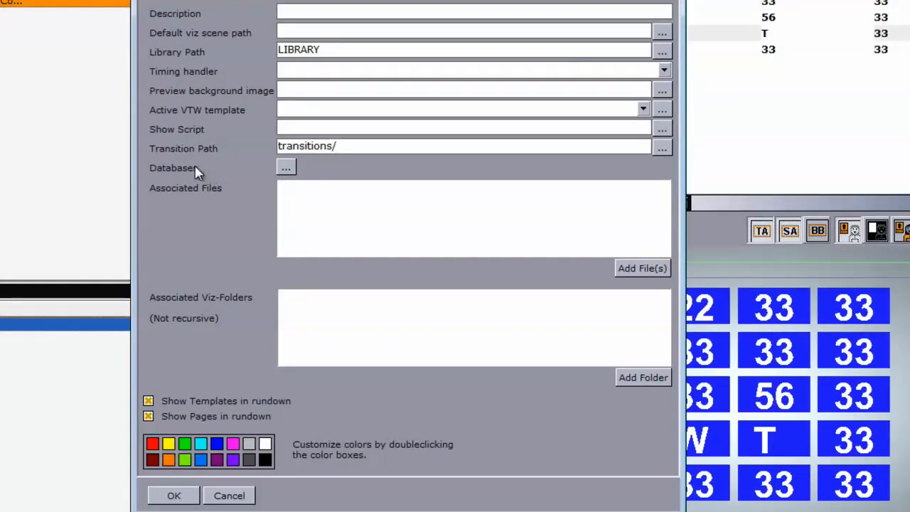
left_click(285, 169)
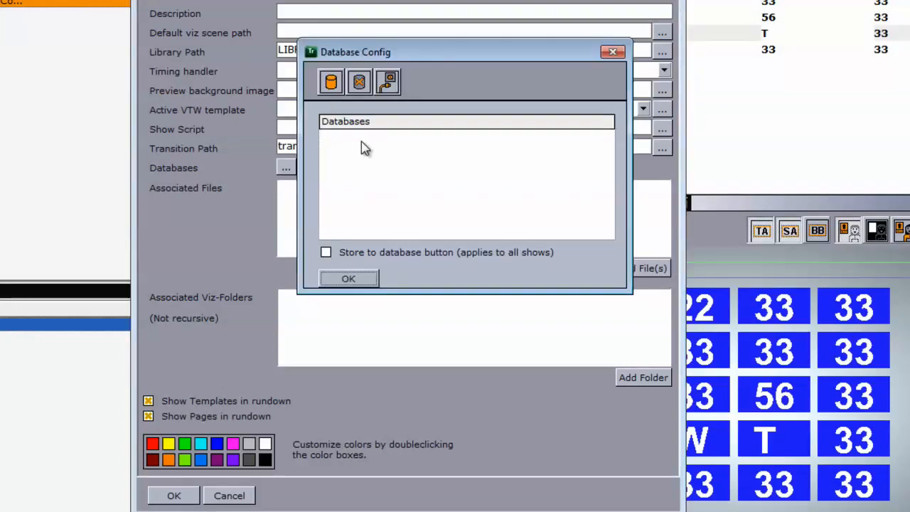
left_click(331, 82)
type("CTL_LIST")
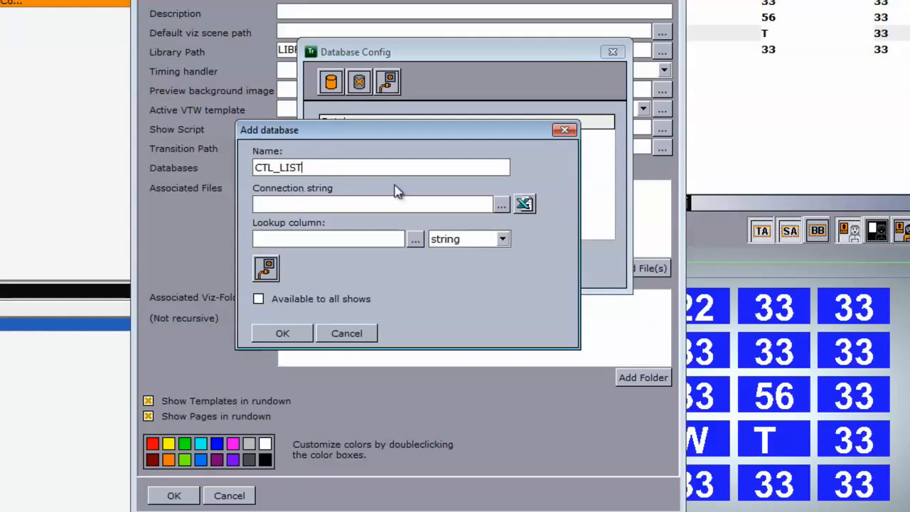
Step: Choose the CONTROL_LIST Excel file from the PROJECTS folder as the CTL_LIST database's data source
left_click(525, 204)
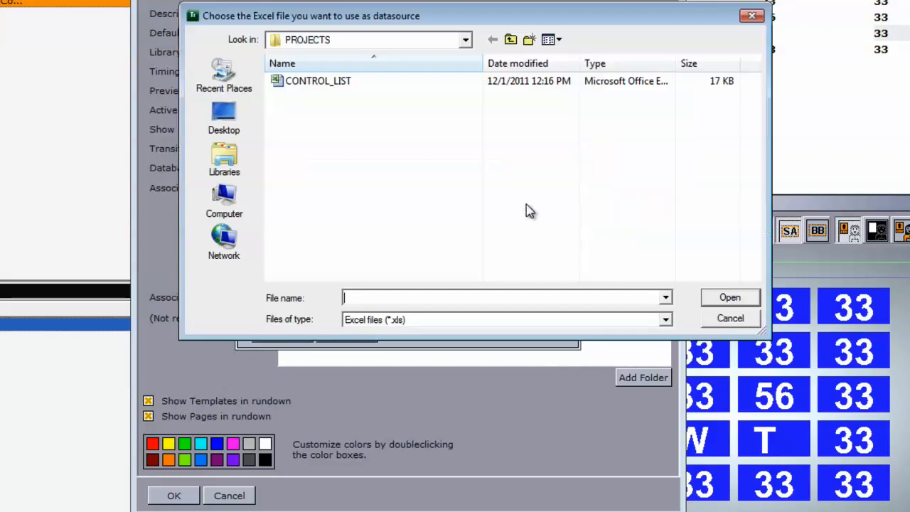
left_click(466, 40)
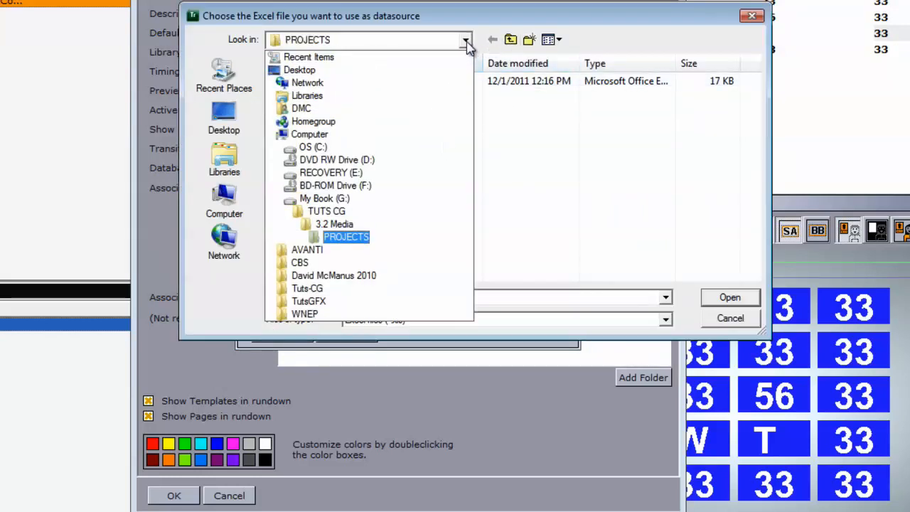
left_click(465, 40)
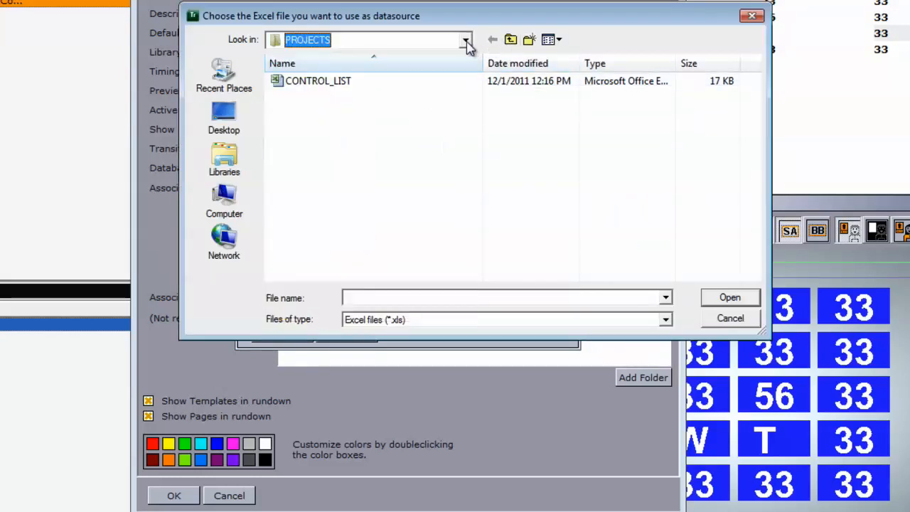
double_click(313, 81)
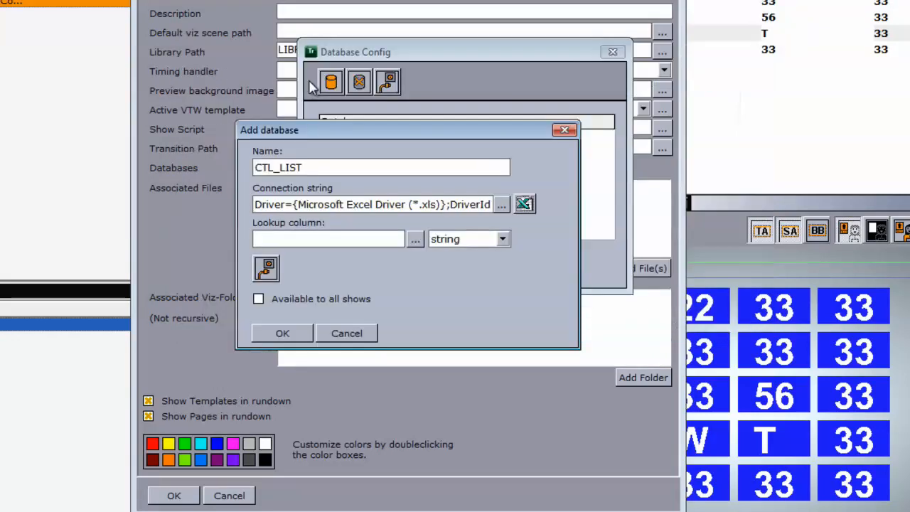
Step: Set the database's lookup column to F1 from the [Sheet1$] table
left_click(415, 239)
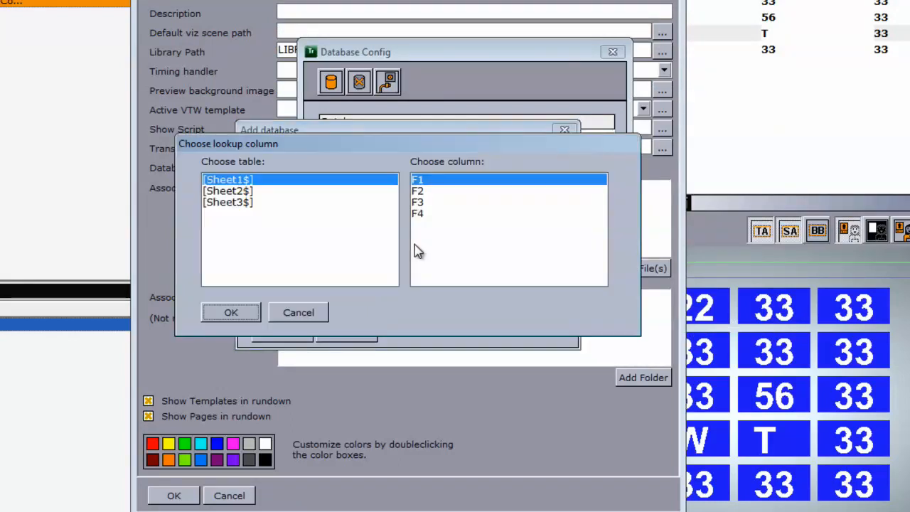
left_click(229, 184)
left_click(231, 312)
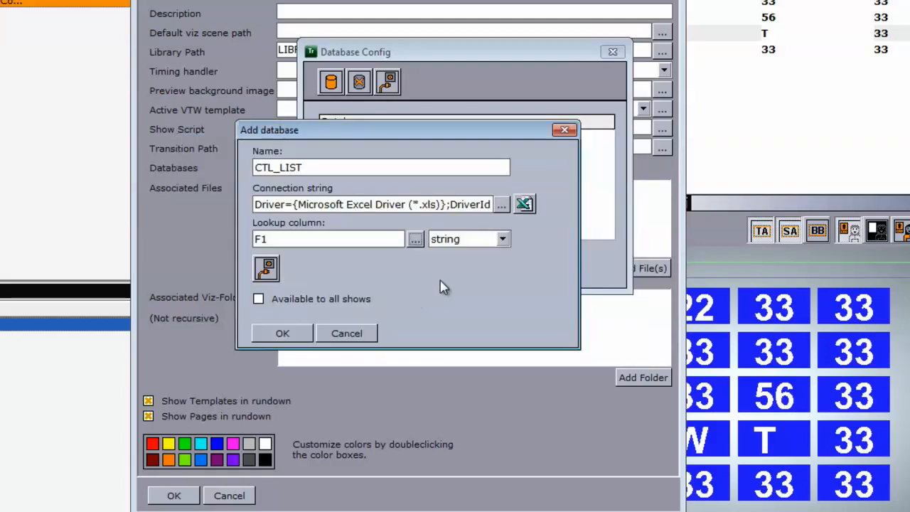
Step: Confirm the new CTL_LIST database and close the database configuration and the show settings, keeping the changes
left_click(287, 335)
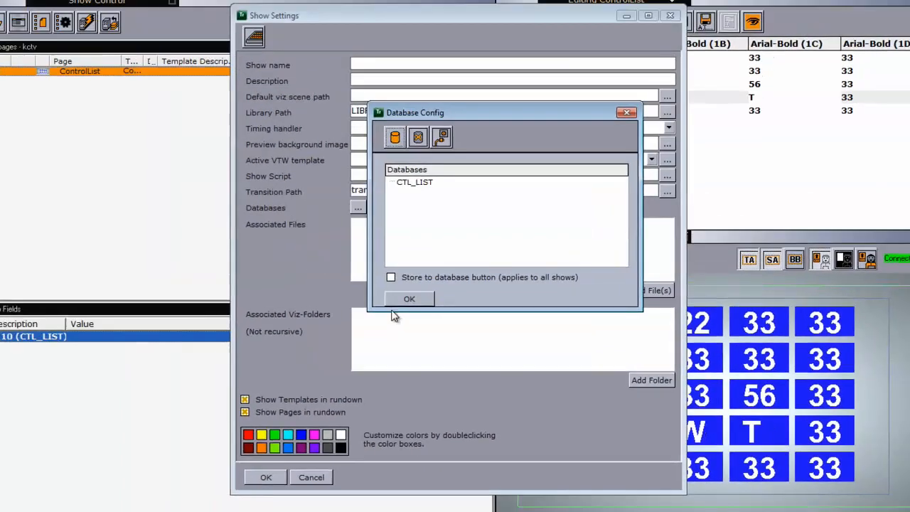
left_click(348, 278)
left_click(174, 496)
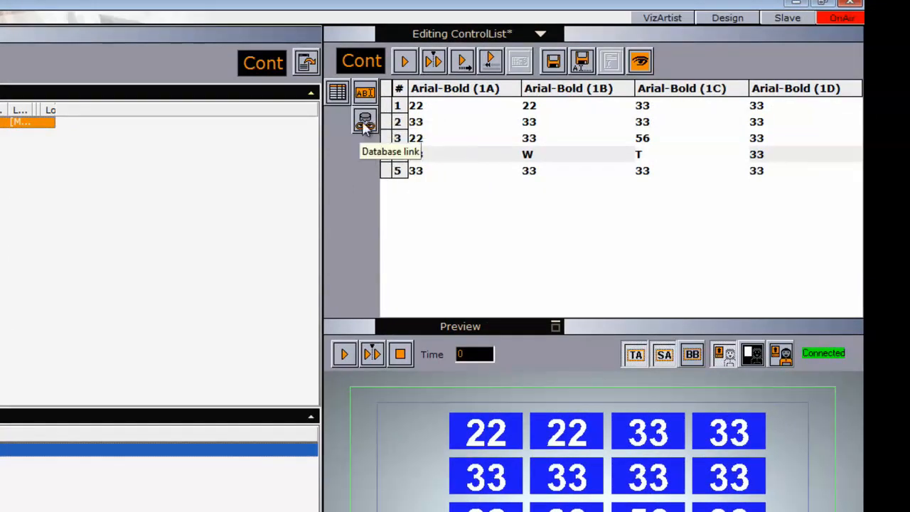
Step: Link the ControlList page's table to a database, using CTL_LIST as the database connection
left_click(365, 125)
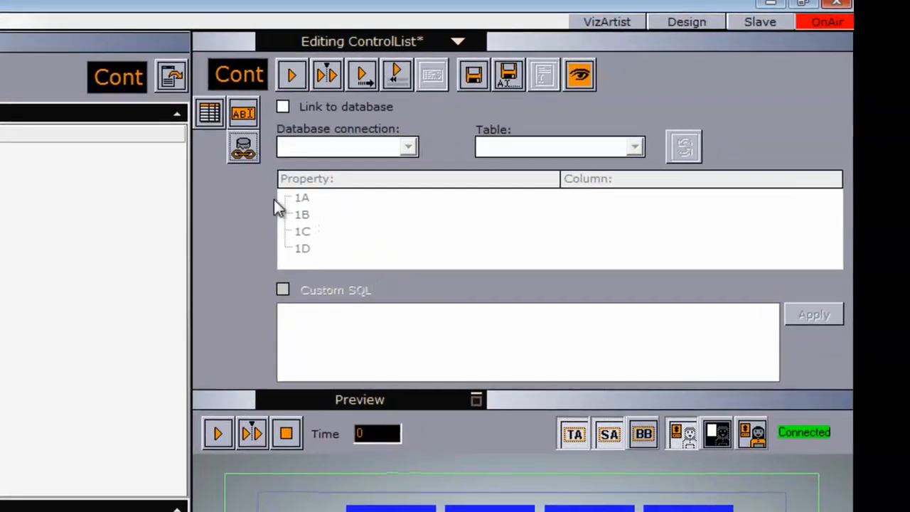
left_click(283, 106)
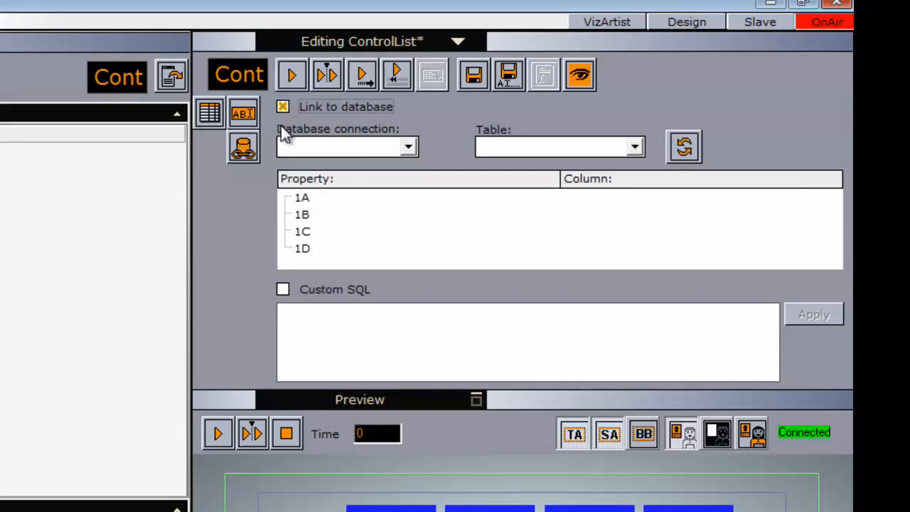
left_click(409, 146)
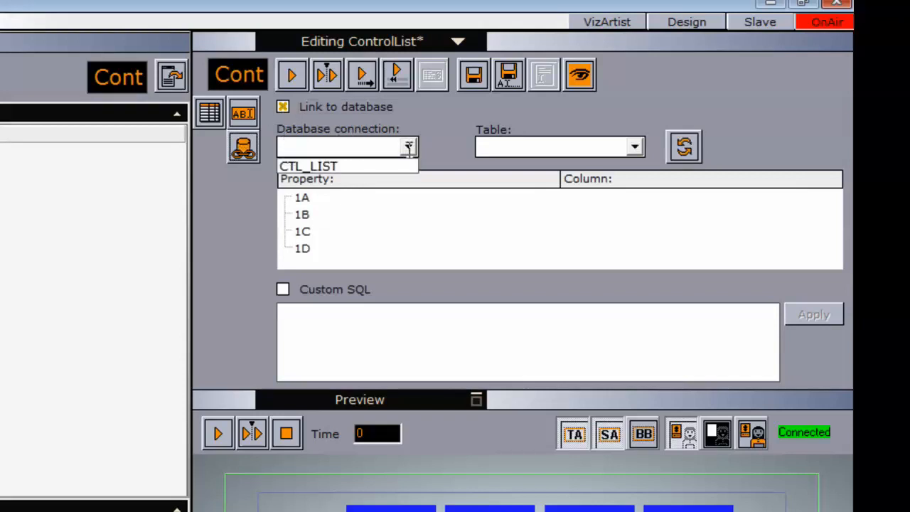
left_click(357, 165)
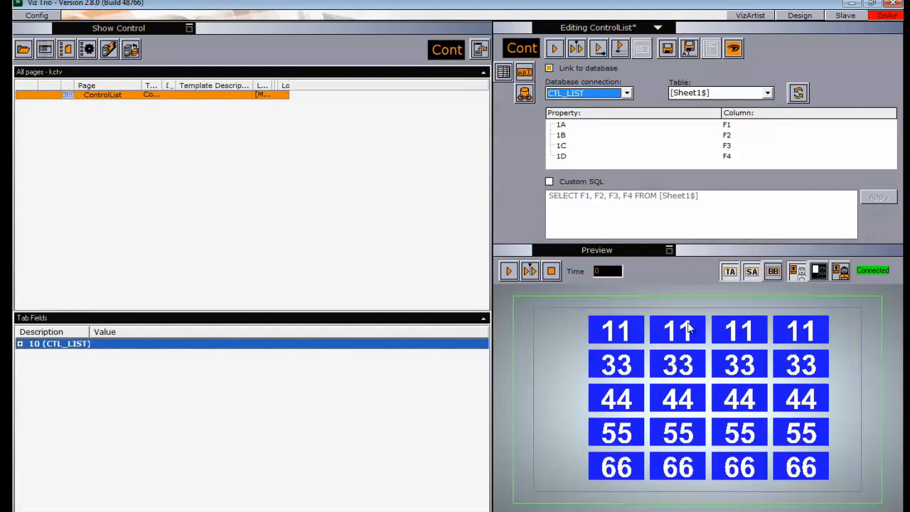
Step: Set the first row's 1A cell in the ControlList table to 12
left_click(529, 76)
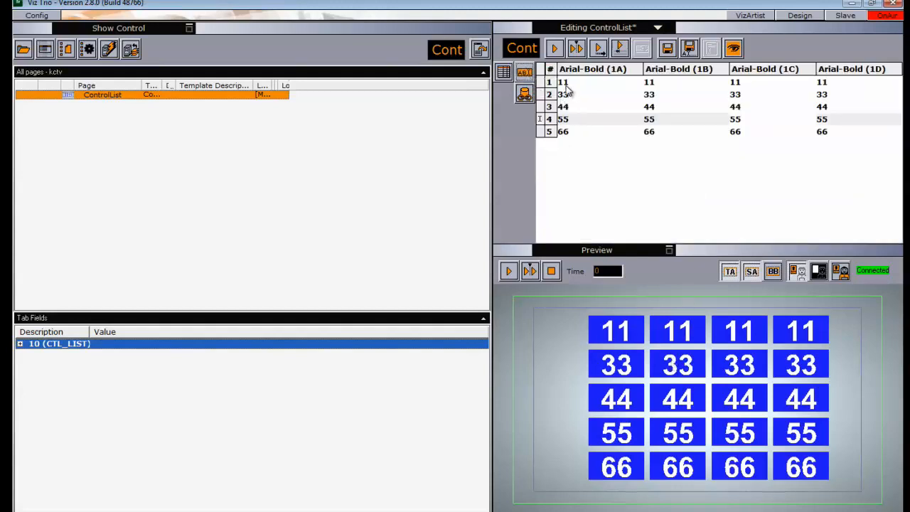
double_click(565, 83)
left_click_drag(571, 83, 567, 82)
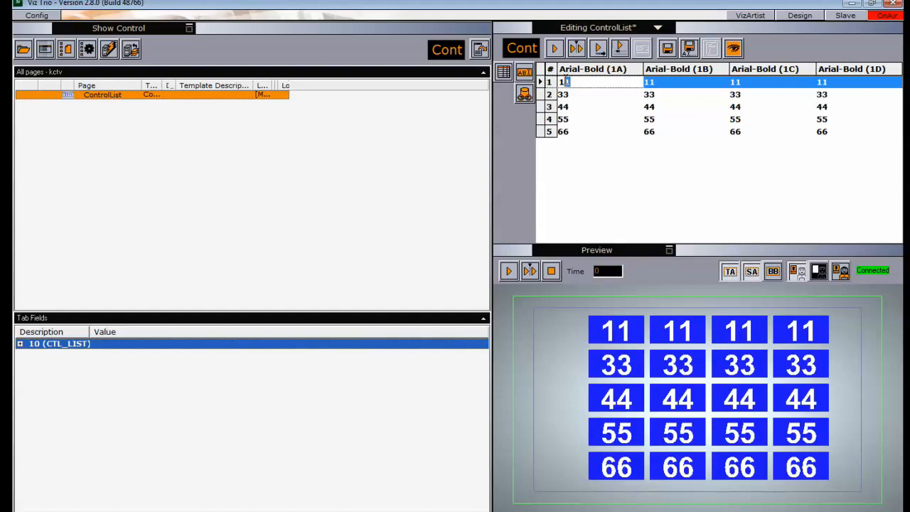
type("2")
key("Return")
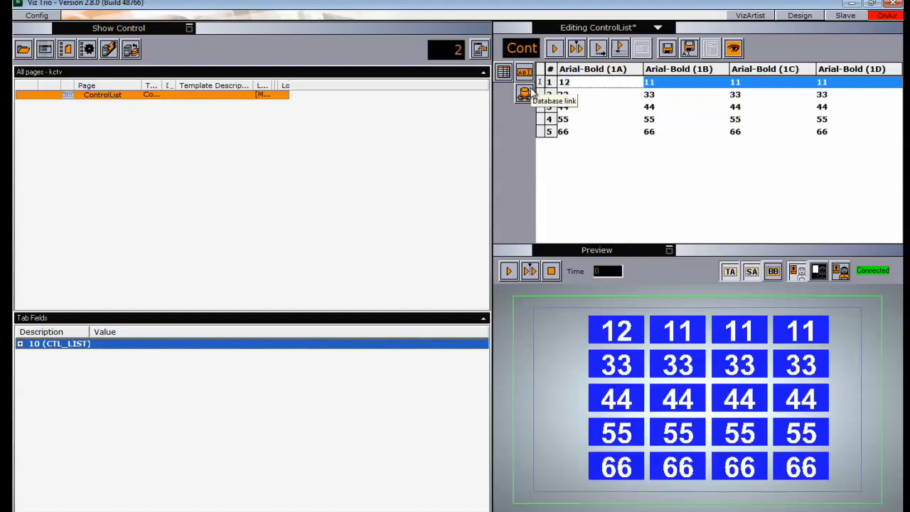
Step: Switch to the CONTROL_LIST workbook in Excel, change cell B7 to 785 and save the workbook
left_click(442, 510)
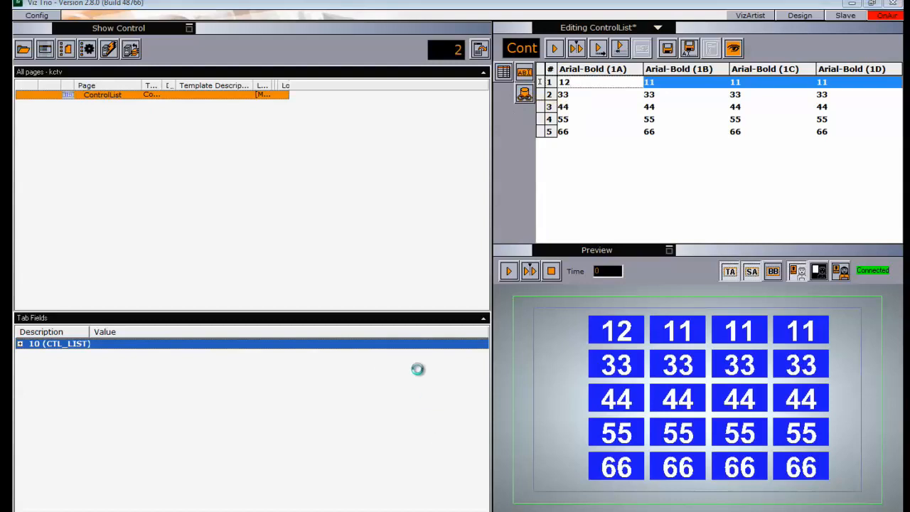
double_click(147, 308)
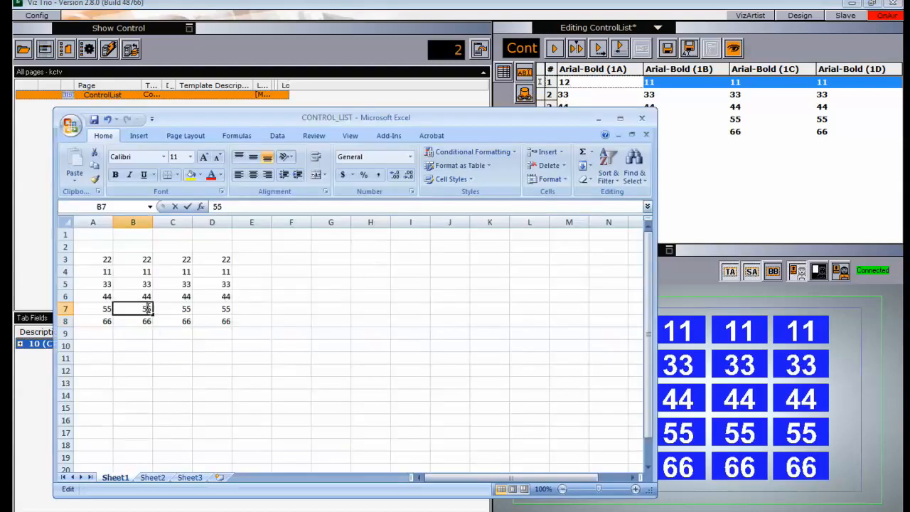
key("BackSpace")
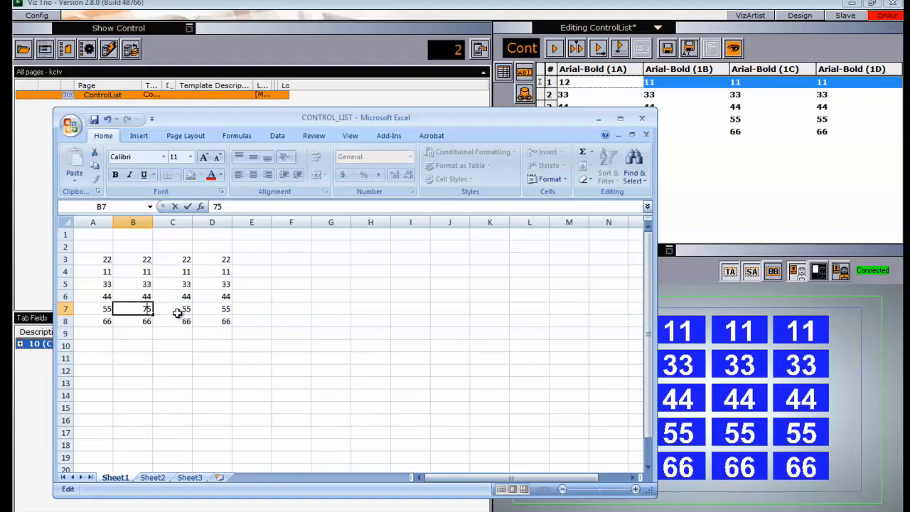
left_click(95, 120)
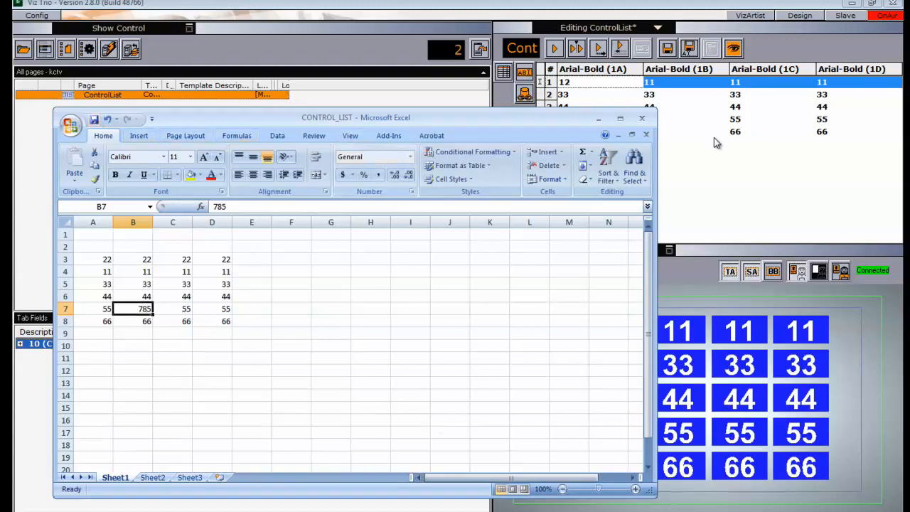
Step: Return to Viz Trio and update the ControlList table's data from the linked CTL_LIST database
left_click(714, 133)
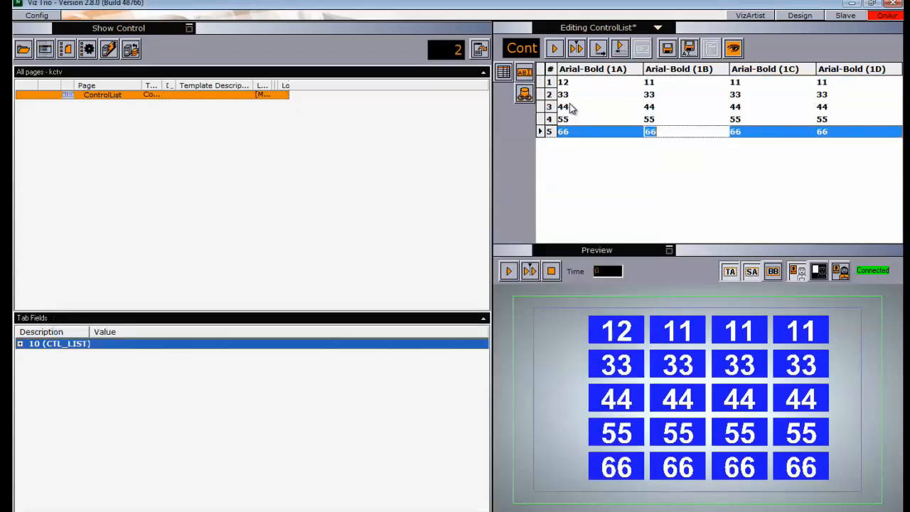
left_click(524, 93)
left_click(798, 93)
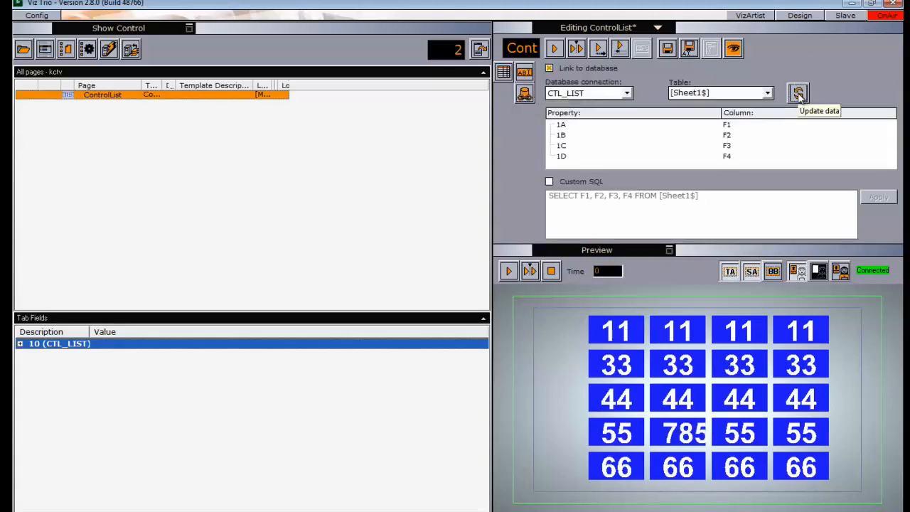